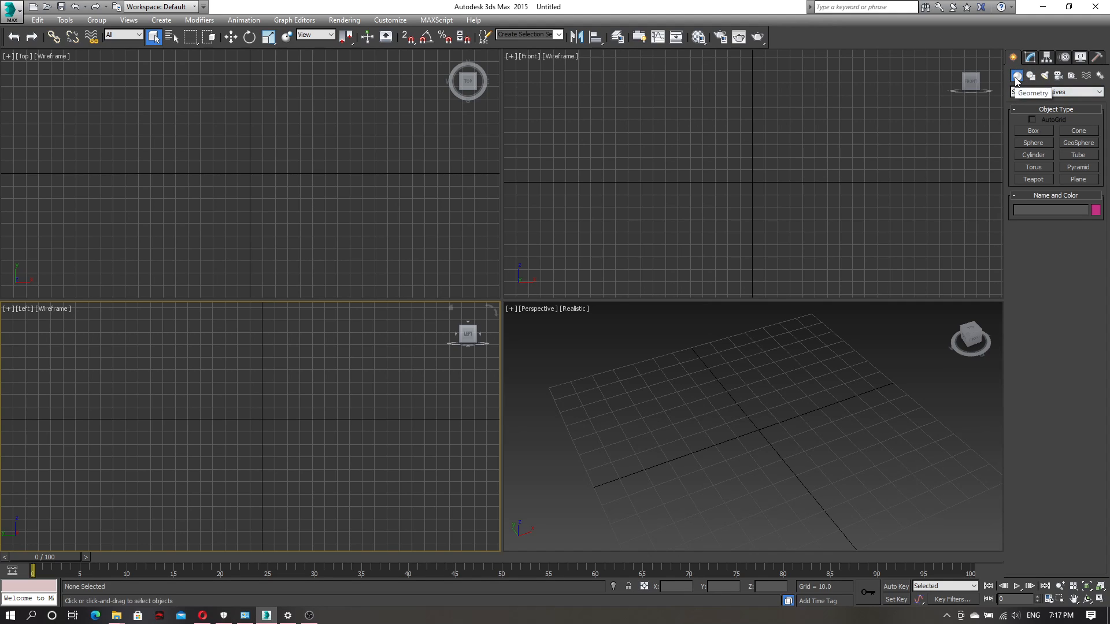
# Create a standard box in the Front viewport, about 77.5 long and 87.2 wide, with a height of about -72.9
pyautogui.click(1034, 133)
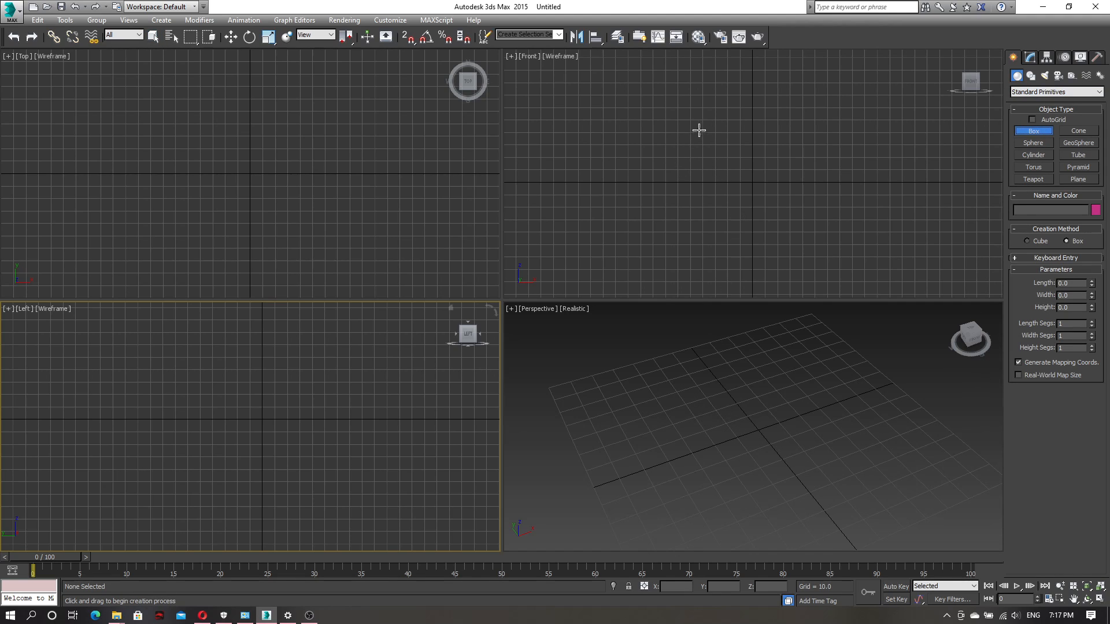
pyautogui.moveTo(700, 135); pyautogui.dragTo(808, 233)
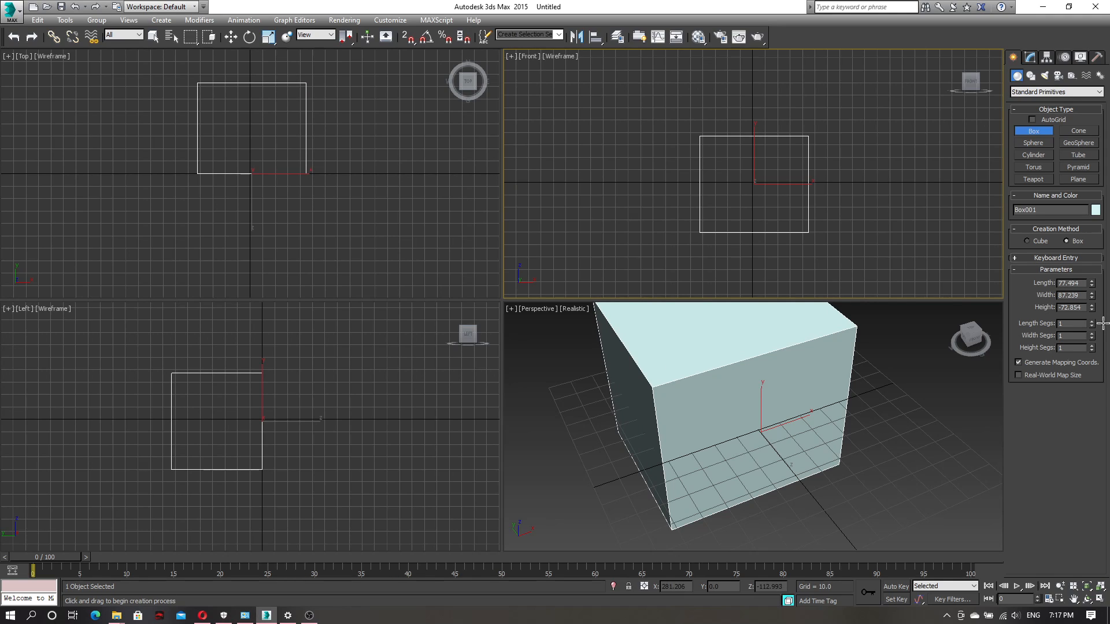
pyautogui.click(1103, 323)
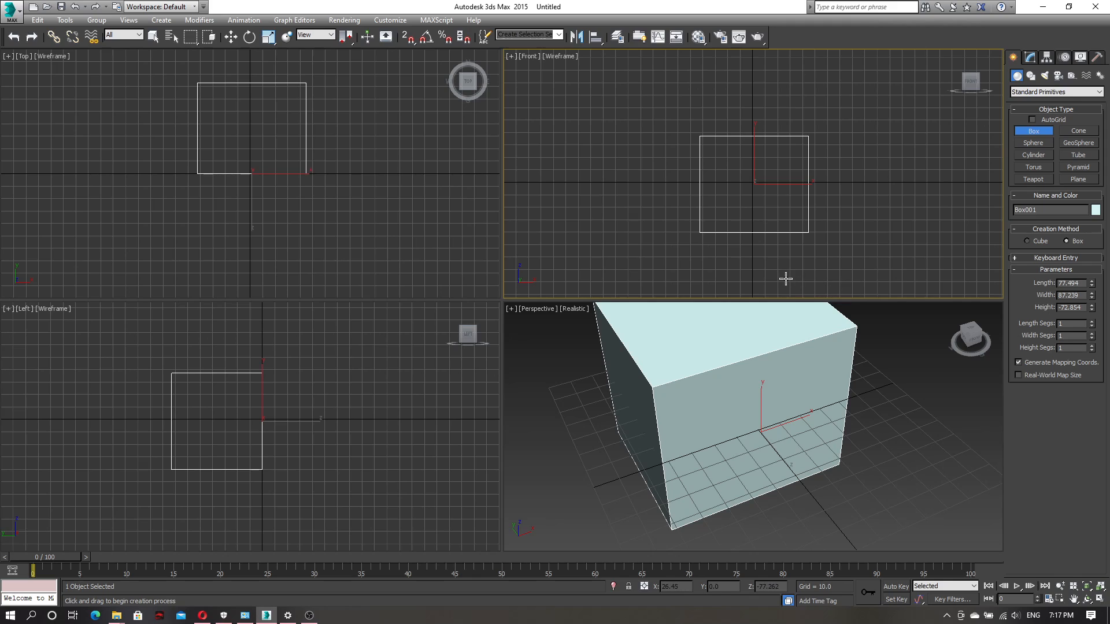
# Leave box creation by switching to the Select Object tool and deselect the box
pyautogui.click(154, 37)
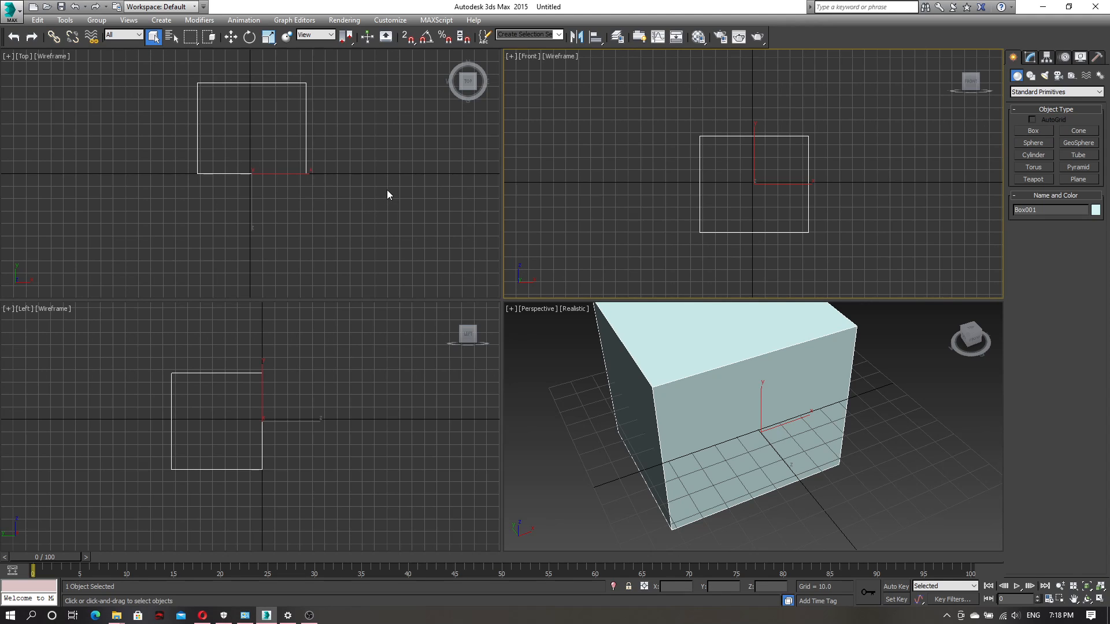
pyautogui.click(357, 209)
pyautogui.click(558, 199)
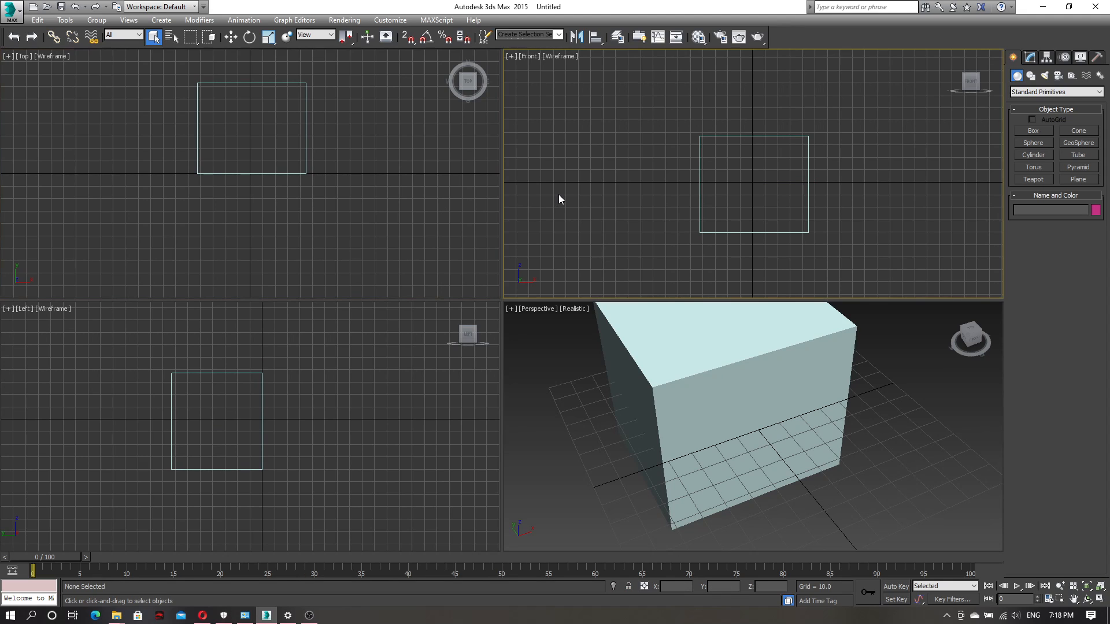
# Make the Top, Left and Front viewports active in turn, picking only empty space in each
pyautogui.click(449, 249)
pyautogui.click(414, 378)
pyautogui.click(394, 195)
pyautogui.click(575, 188)
pyautogui.click(418, 416)
pyautogui.click(591, 232)
pyautogui.click(409, 260)
pyautogui.click(371, 392)
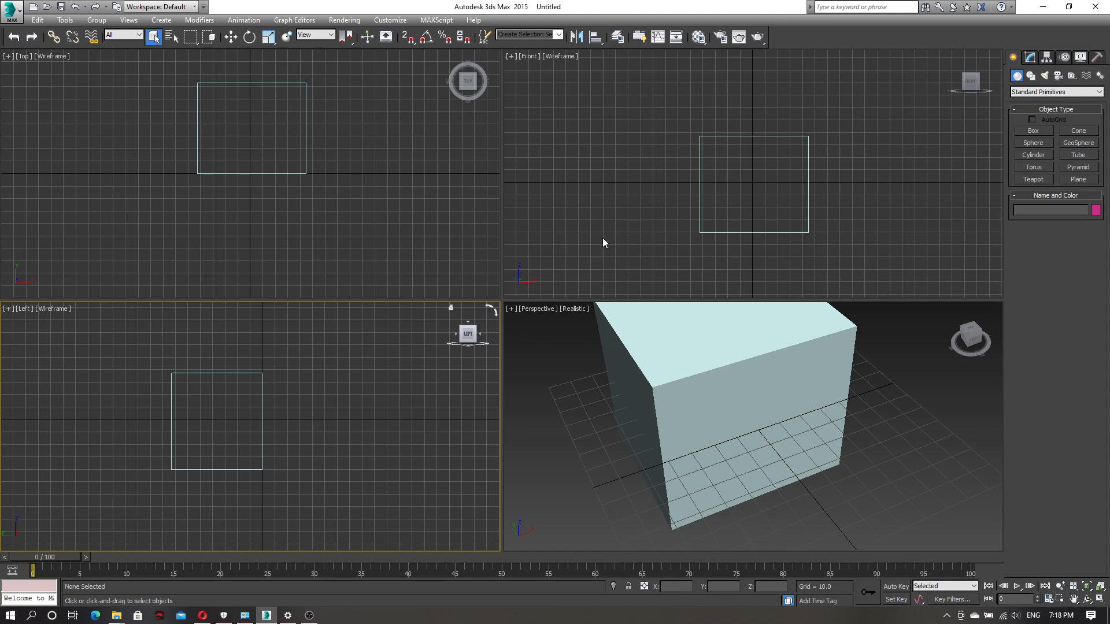
# Select the box with a selection region in the Front viewport and zoom all viewports to the selected object
pyautogui.moveTo(606, 104); pyautogui.dragTo(731, 177)
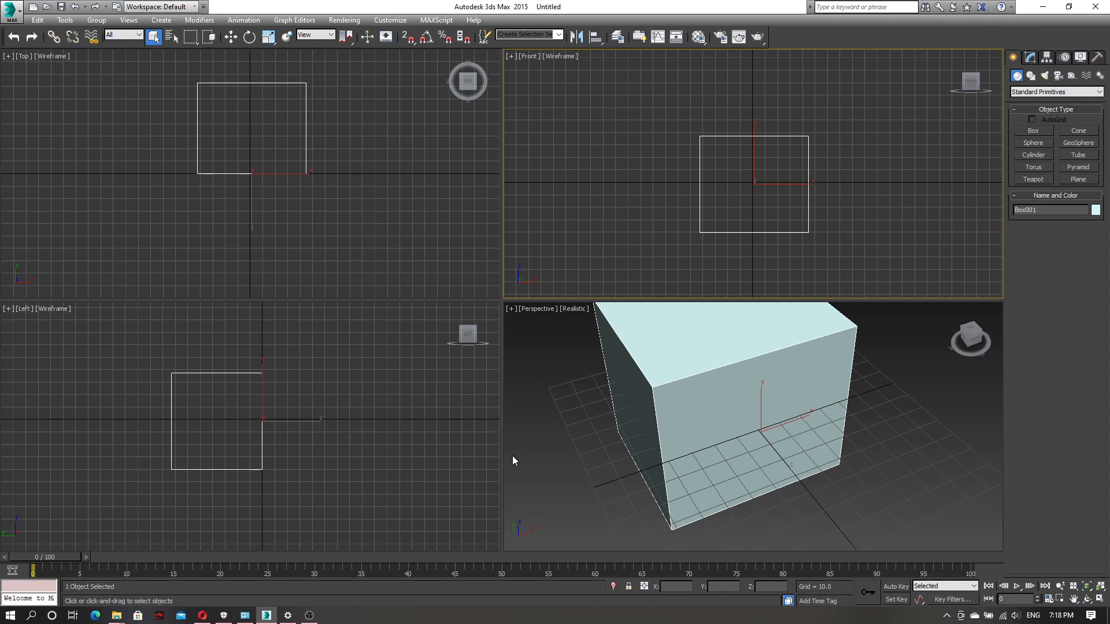
pyautogui.click(1100, 588)
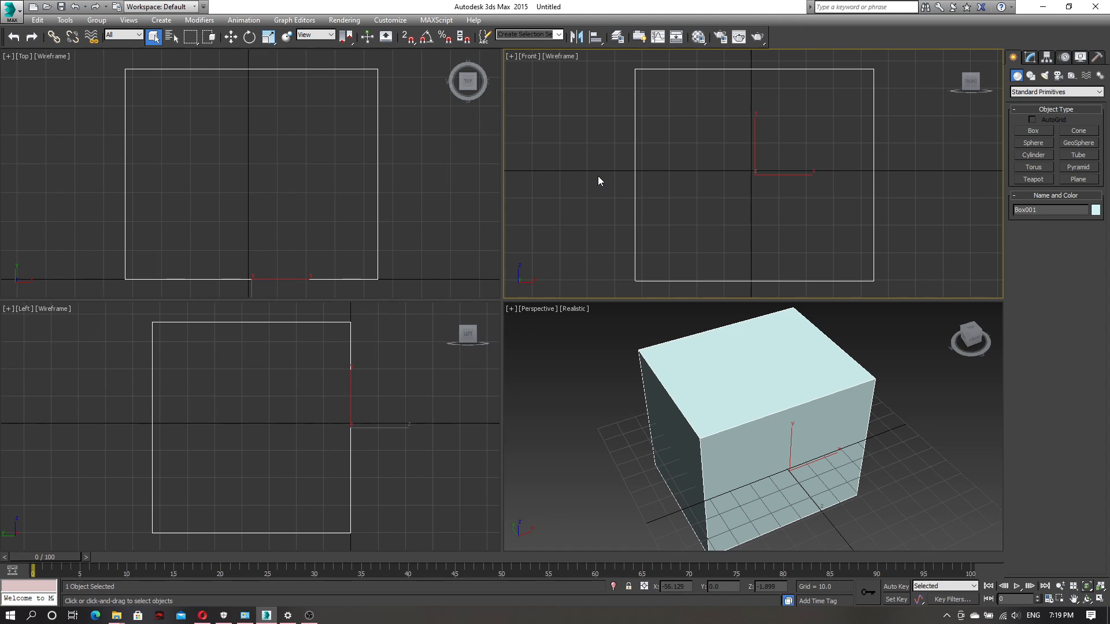
# Pan the view in each of the four viewports and zoom the Front viewport out and in
pyautogui.moveTo(598, 176); pyautogui.dragTo(632, 144, button='middle')
pyautogui.moveTo(581, 385); pyautogui.dragTo(637, 370, button='middle')
pyautogui.moveTo(374, 426); pyautogui.dragTo(340, 399, button='middle')
pyautogui.moveTo(405, 189)
pyautogui.mouseDown(button='middle')
pyautogui.moveTo(413, 201)
pyautogui.moveTo(410, 188)
pyautogui.mouseUp(button='middle')
pyautogui.moveTo(573, 190)
pyautogui.mouseDown(button='middle')
pyautogui.moveTo(560, 198)
pyautogui.moveTo(573, 194)
pyautogui.mouseUp(button='middle')
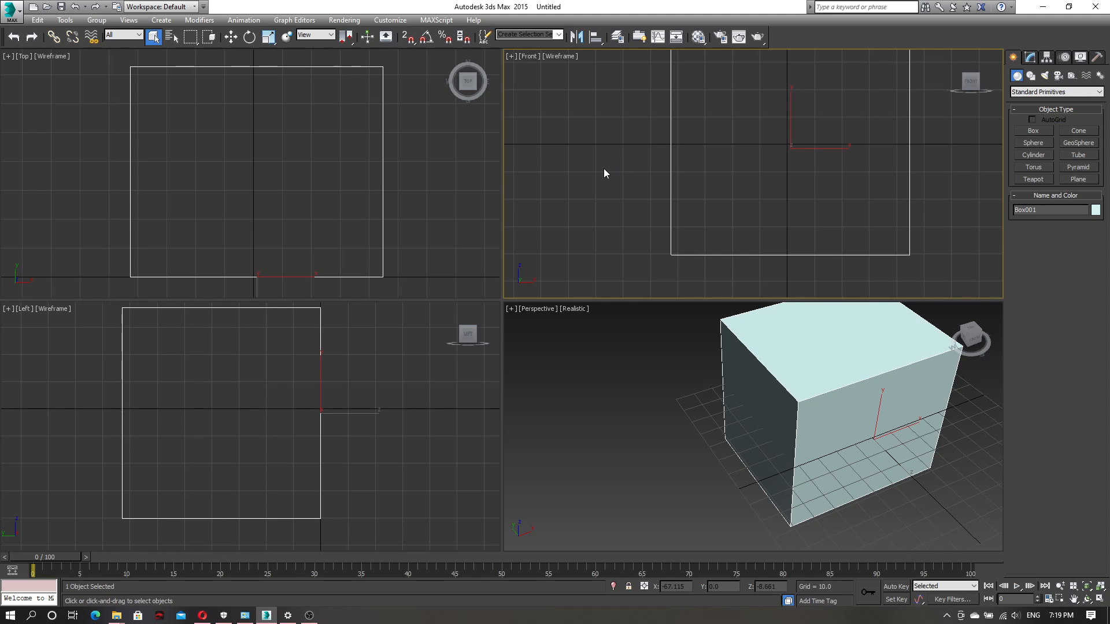
pyautogui.scroll(-8, 603, 168)
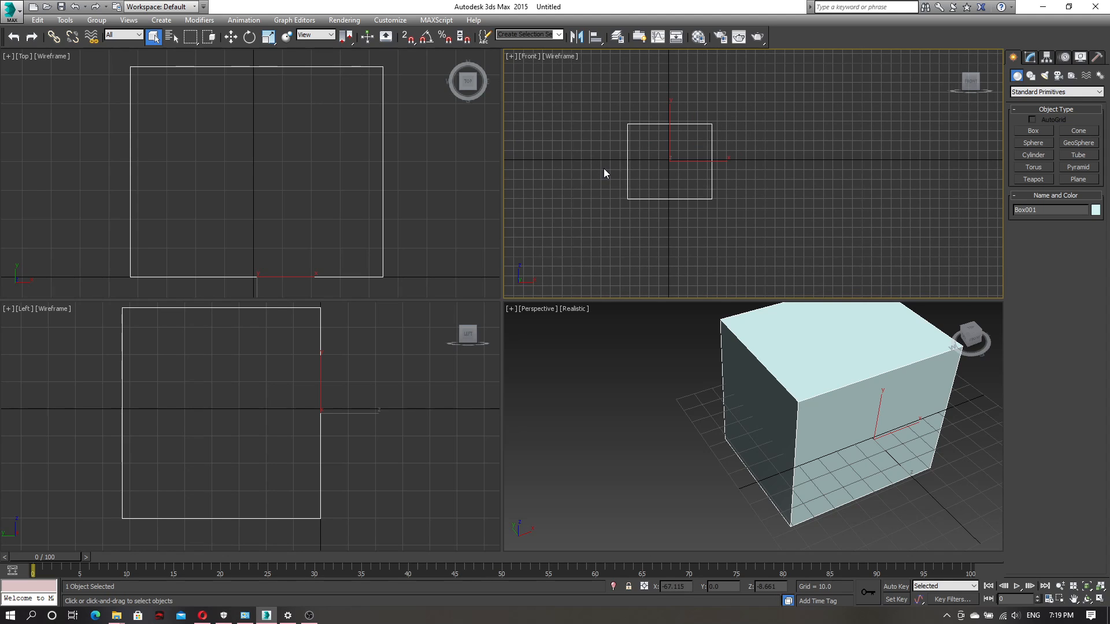
pyautogui.scroll(-2, 603, 169)
pyautogui.scroll(8, 602, 168)
pyautogui.scroll(-8, 603, 168)
# Activate the Perspective viewport, zoom in and out on the box and pan the view around it
pyautogui.middleClick(620, 352)
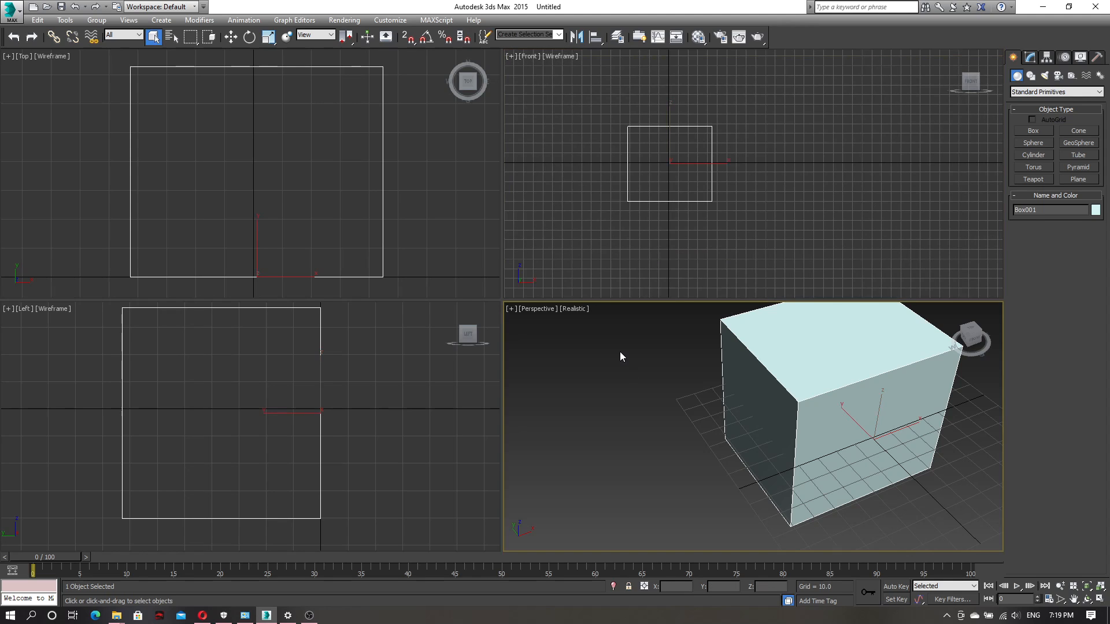
pyautogui.scroll(-5, 620, 353)
pyautogui.scroll(6, 620, 352)
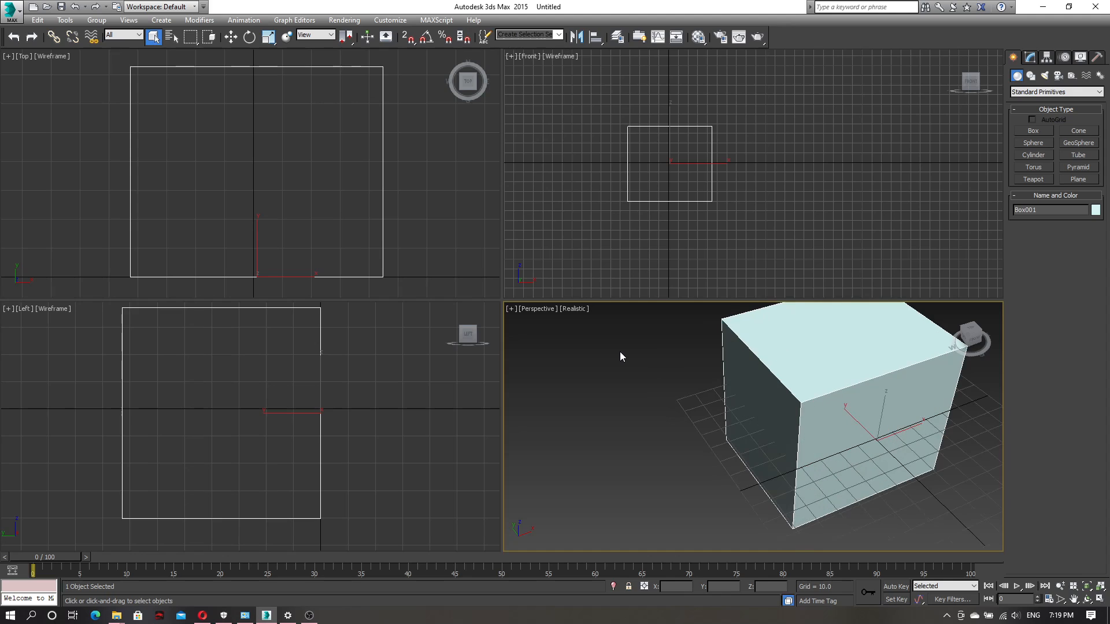
pyautogui.scroll(4, 619, 351)
pyautogui.scroll(-7, 619, 352)
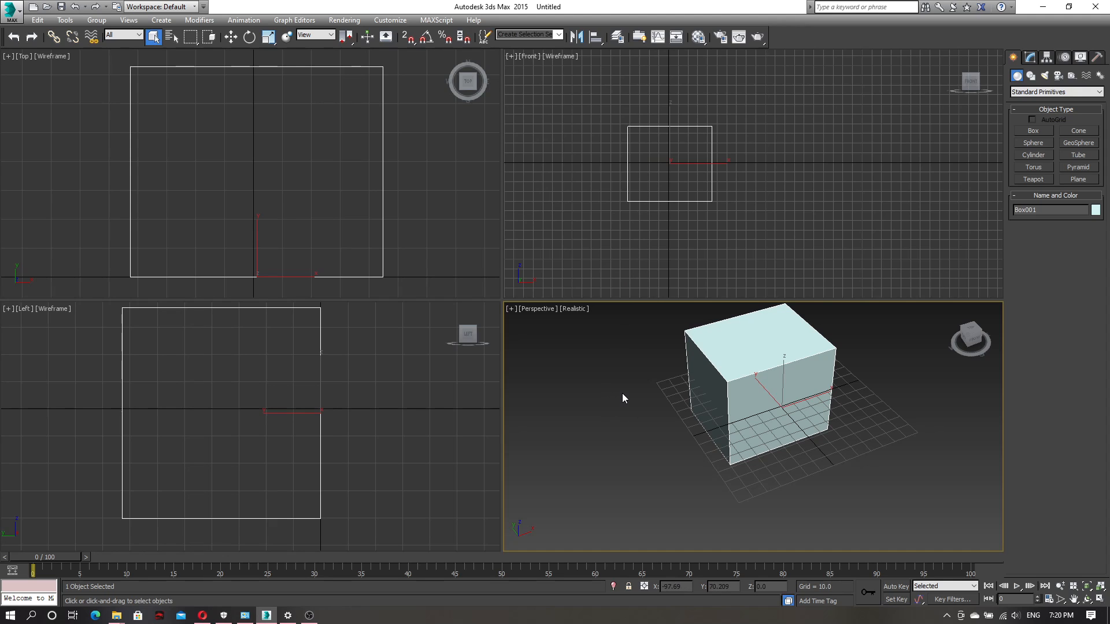
pyautogui.scroll(-2, 619, 391)
pyautogui.moveTo(619, 392); pyautogui.dragTo(636, 443, button='middle')
pyautogui.scroll(4, 632, 419)
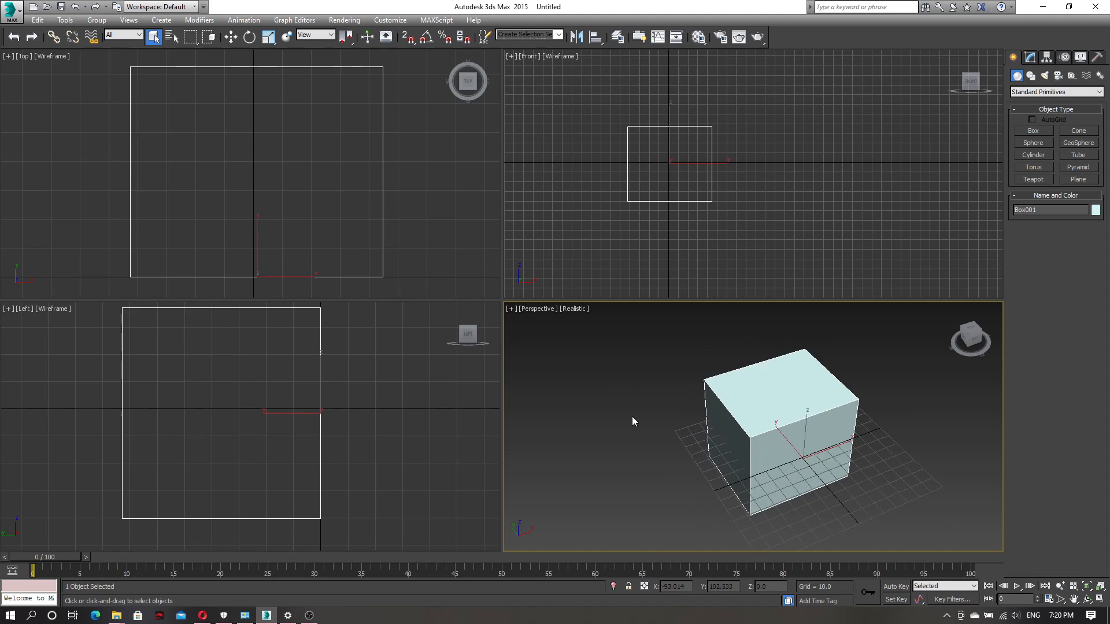
pyautogui.scroll(3, 634, 421)
pyautogui.scroll(-5, 632, 419)
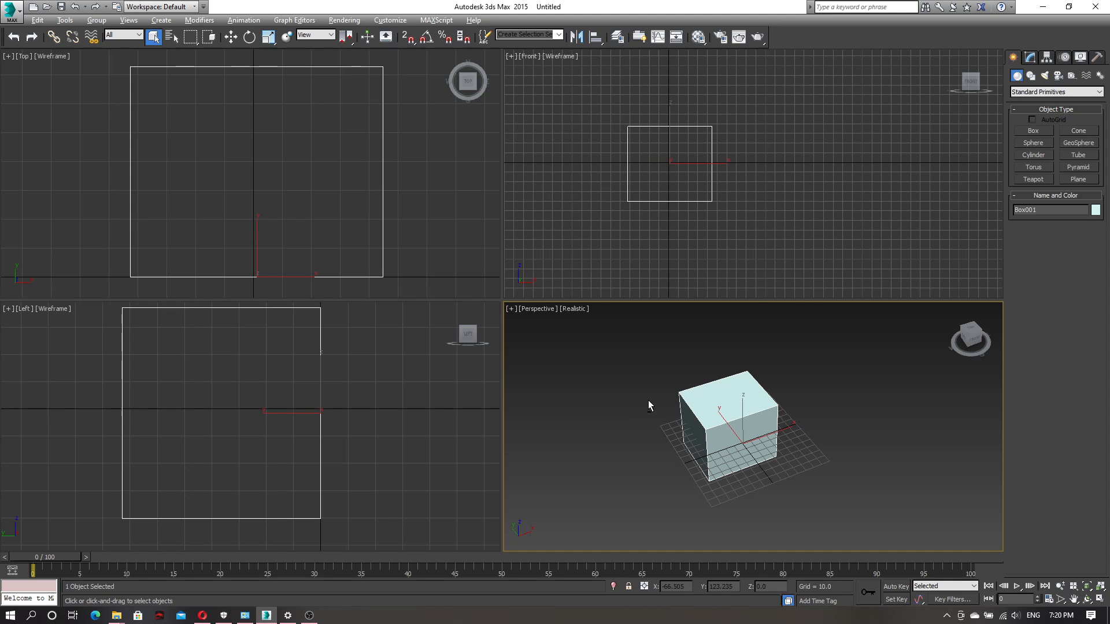
# Orbit the Perspective view around the box to examine it from several angles and distances
pyautogui.keyDown('alt'); pyautogui.moveTo(637, 403); pyautogui.dragTo(688, 405, button='middle'); pyautogui.keyUp('alt')
pyautogui.scroll(-2, 689, 405)
pyautogui.scroll(6, 690, 408)
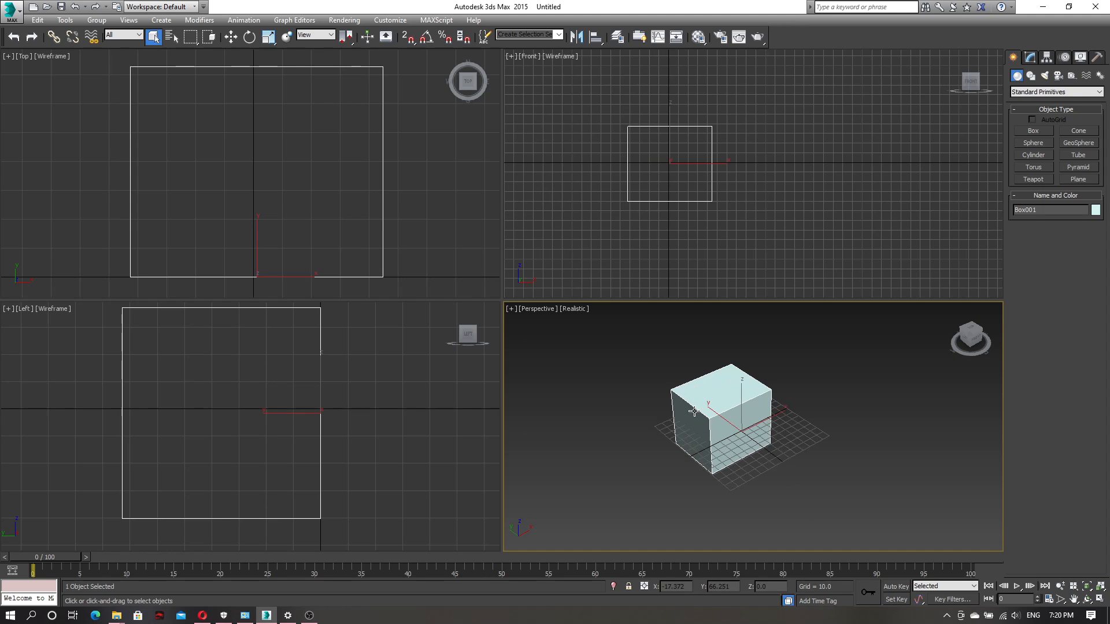
pyautogui.scroll(-4, 694, 411)
pyautogui.moveTo(775, 432)
pyautogui.keyDown('alt'); pyautogui.mouseDown(button='middle')
pyautogui.moveTo(734, 444)
pyautogui.moveTo(637, 438)
pyautogui.moveTo(593, 387)
pyautogui.moveTo(641, 363)
pyautogui.moveTo(717, 421)
pyautogui.moveTo(765, 438)
pyautogui.mouseUp(button='middle'); pyautogui.keyUp('alt')
pyautogui.scroll(-2, 716, 442)
pyautogui.scroll(2, 665, 447)
pyautogui.moveTo(666, 443); pyautogui.dragTo(853, 108, button='middle')
pyautogui.moveTo(726, 374); pyautogui.dragTo(736, 405, button='middle')
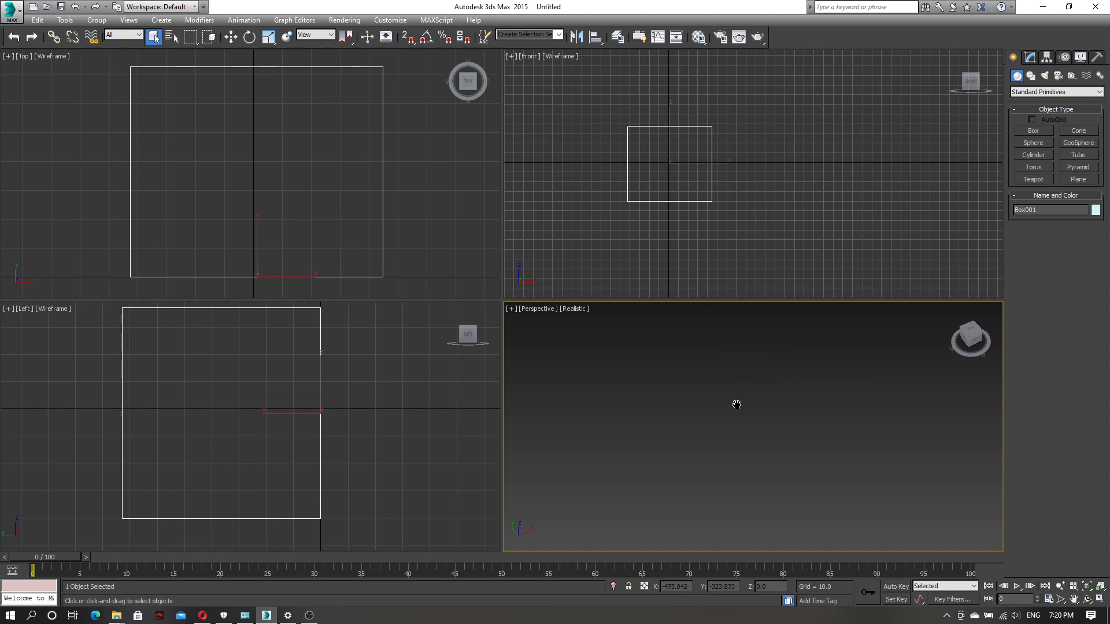
# Zoom the Perspective viewport to the extents of the box and fit the selected box in all viewports
pyautogui.click(1089, 589)
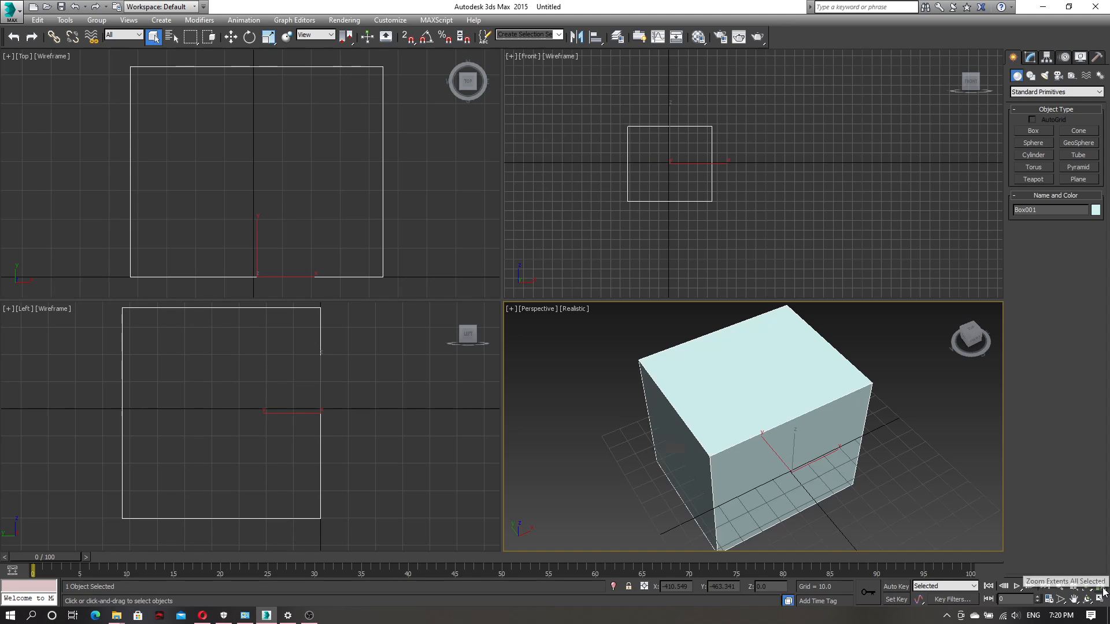
pyautogui.click(1103, 587)
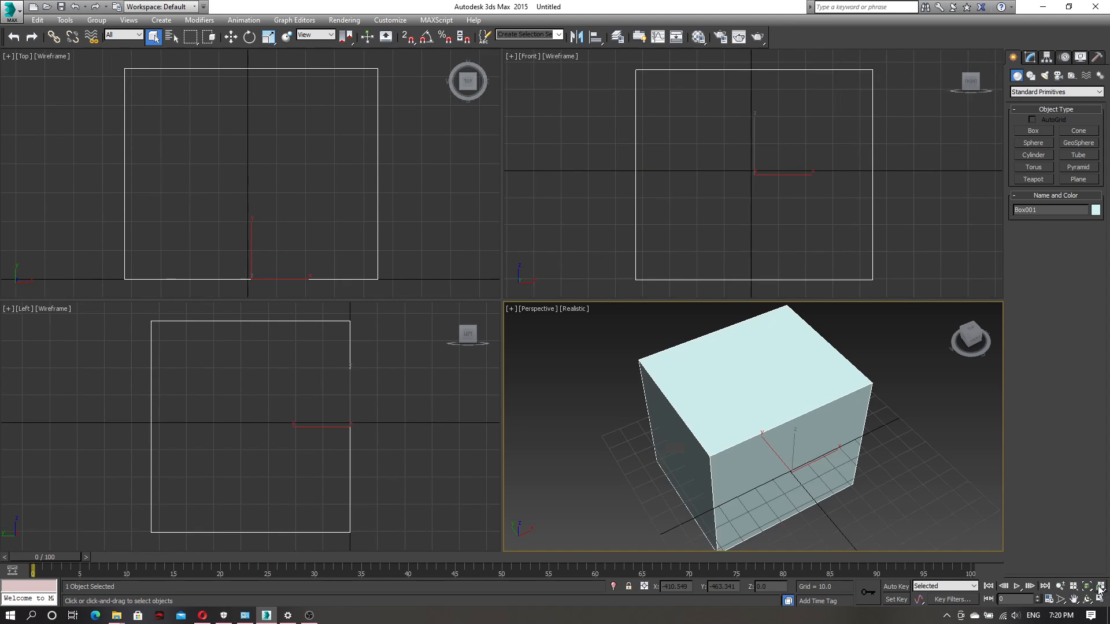
pyautogui.click(1103, 591)
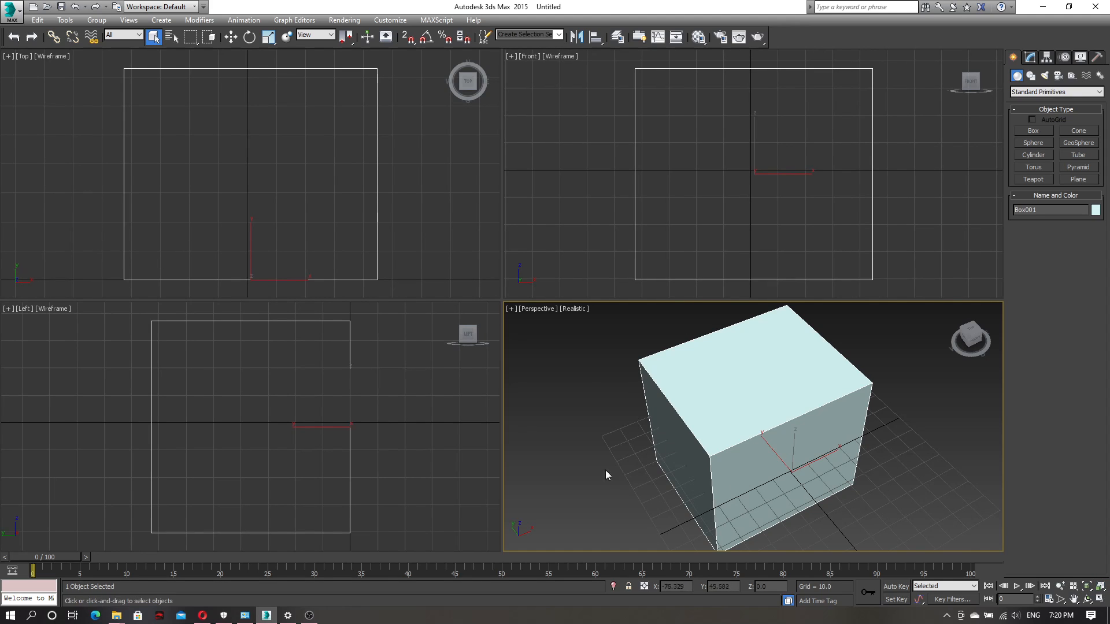
# Move the box with the Select and Move tool to about X 34.1, Y -10.9, Z 19.1 in the Perspective viewport
pyautogui.scroll(4, 579, 422)
pyautogui.scroll(-6, 664, 448)
pyautogui.keyDown('alt'); pyautogui.moveTo(671, 452); pyautogui.dragTo(740, 484, button='middle'); pyautogui.keyUp('alt')
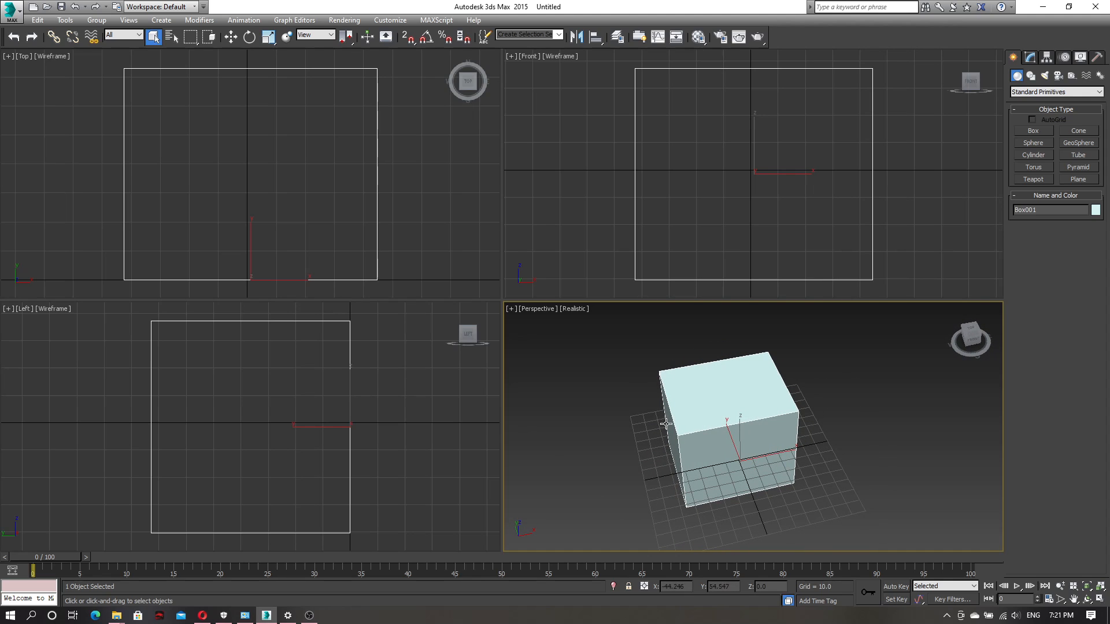
pyautogui.scroll(-3, 654, 407)
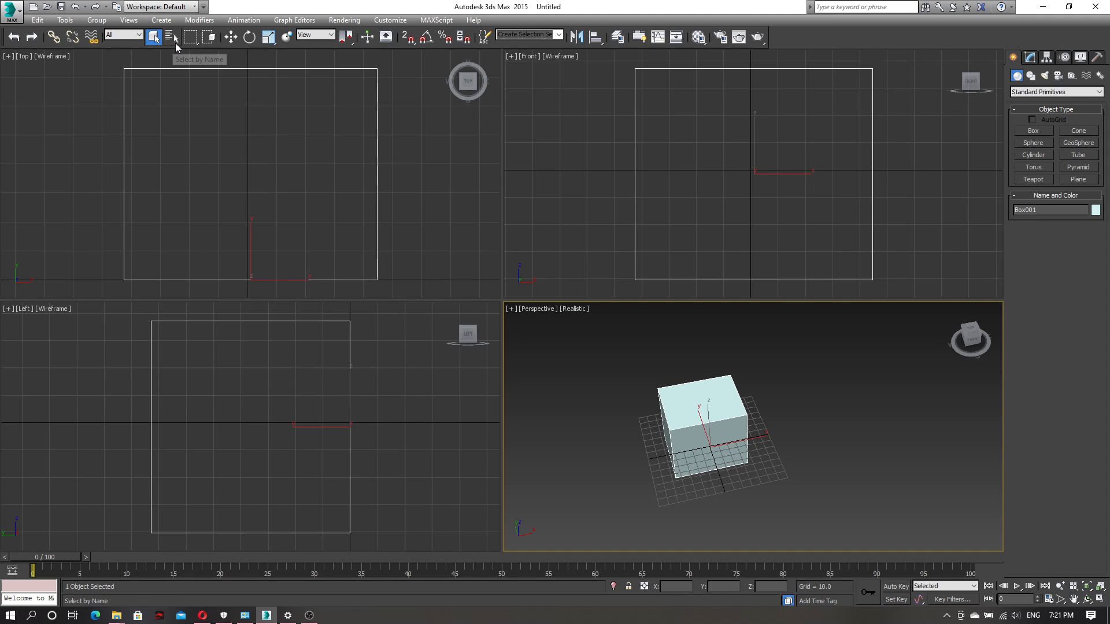
pyautogui.click(231, 38)
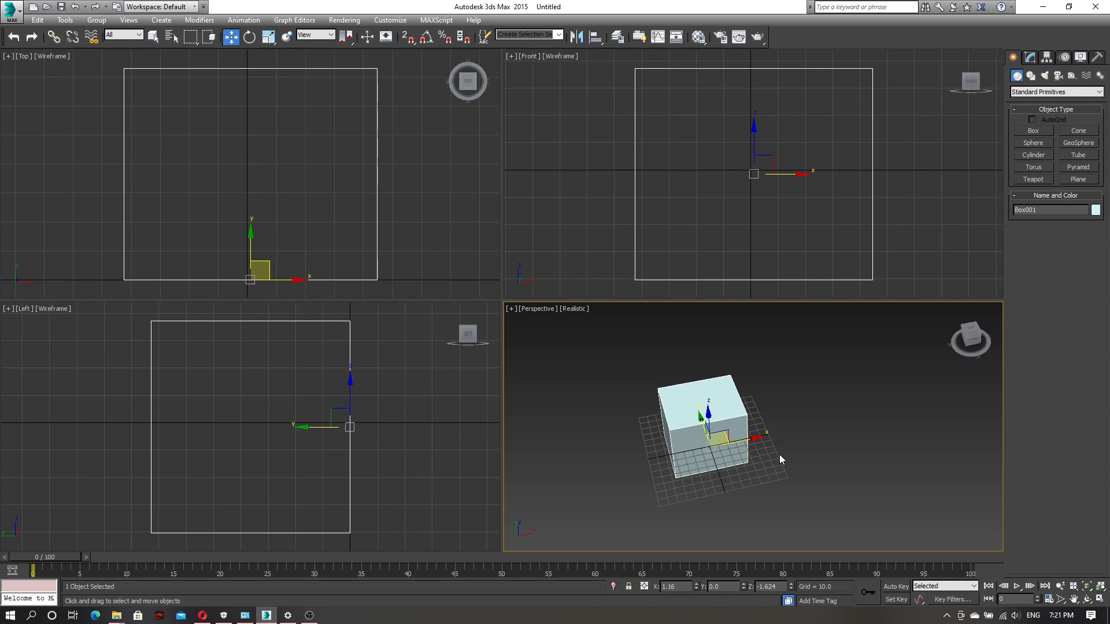
pyautogui.moveTo(795, 455); pyautogui.dragTo(768, 452, button='middle')
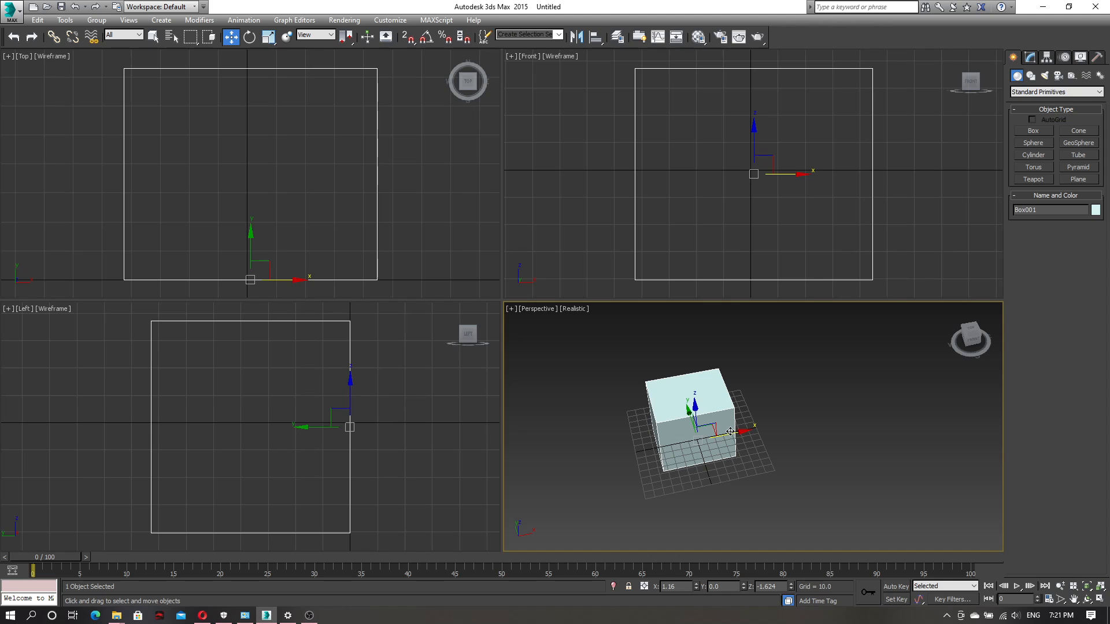
pyautogui.moveTo(728, 433)
pyautogui.mouseDown()
pyautogui.moveTo(812, 415)
pyautogui.moveTo(644, 448)
pyautogui.moveTo(772, 424)
pyautogui.moveTo(757, 427)
pyautogui.moveTo(715, 386)
pyautogui.moveTo(729, 415)
pyautogui.moveTo(733, 376)
pyautogui.moveTo(739, 427)
pyautogui.moveTo(739, 417)
pyautogui.mouseUp()
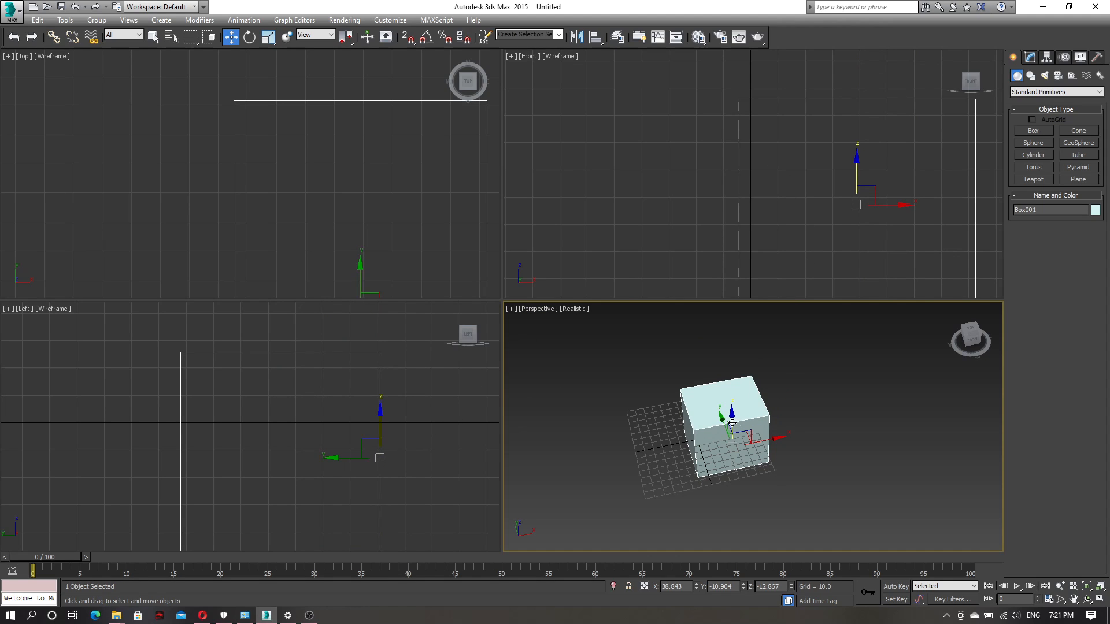
pyautogui.moveTo(743, 422)
pyautogui.mouseDown()
pyautogui.moveTo(738, 384)
pyautogui.moveTo(737, 414)
pyautogui.moveTo(733, 400)
pyautogui.moveTo(756, 423)
pyautogui.moveTo(737, 429)
pyautogui.moveTo(758, 435)
pyautogui.mouseUp()
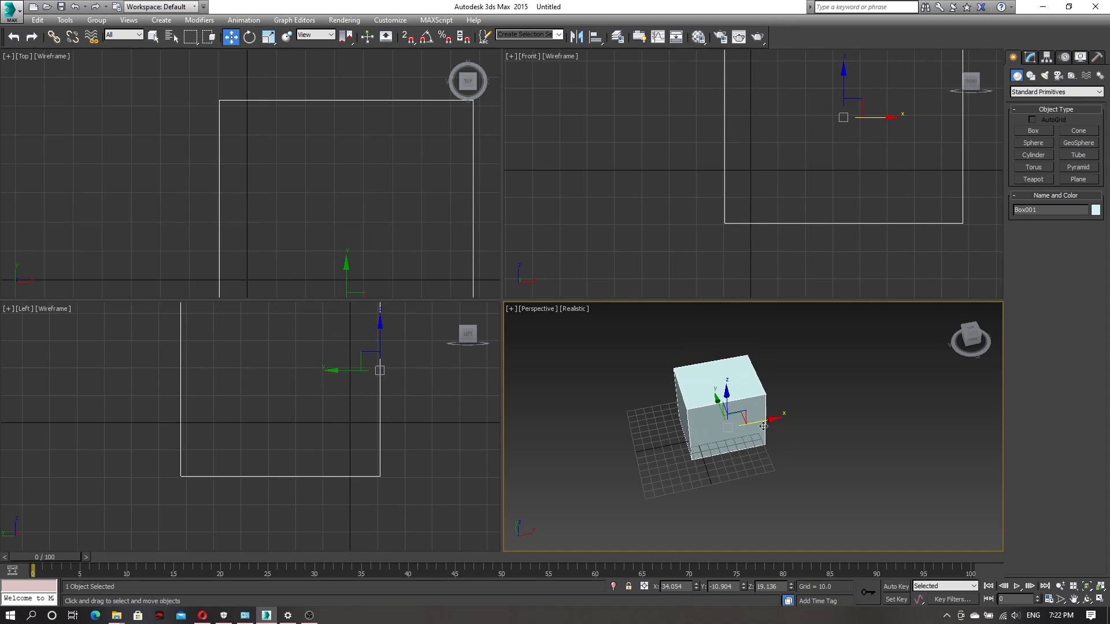
# Move the box along the gizmo's axis planes to about X 54.1, Y 4.4, Z 36.7
pyautogui.moveTo(764, 458)
pyautogui.keyDown('alt'); pyautogui.mouseDown(button='middle')
pyautogui.moveTo(761, 477)
pyautogui.moveTo(775, 456)
pyautogui.mouseUp(button='middle'); pyautogui.keyUp('alt')
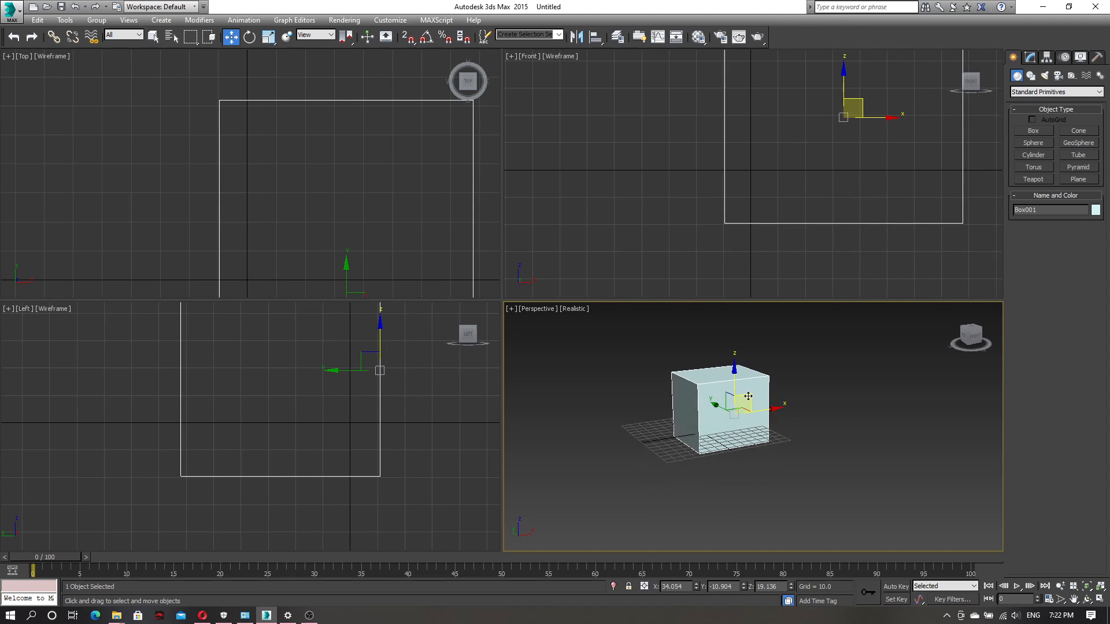
pyautogui.moveTo(747, 396)
pyautogui.mouseDown()
pyautogui.moveTo(726, 366)
pyautogui.moveTo(772, 359)
pyautogui.moveTo(782, 428)
pyautogui.moveTo(661, 465)
pyautogui.moveTo(656, 397)
pyautogui.moveTo(763, 364)
pyautogui.moveTo(780, 430)
pyautogui.moveTo(678, 446)
pyautogui.moveTo(751, 372)
pyautogui.moveTo(755, 426)
pyautogui.moveTo(795, 406)
pyautogui.moveTo(764, 384)
pyautogui.moveTo(820, 386)
pyautogui.moveTo(756, 381)
pyautogui.mouseUp()
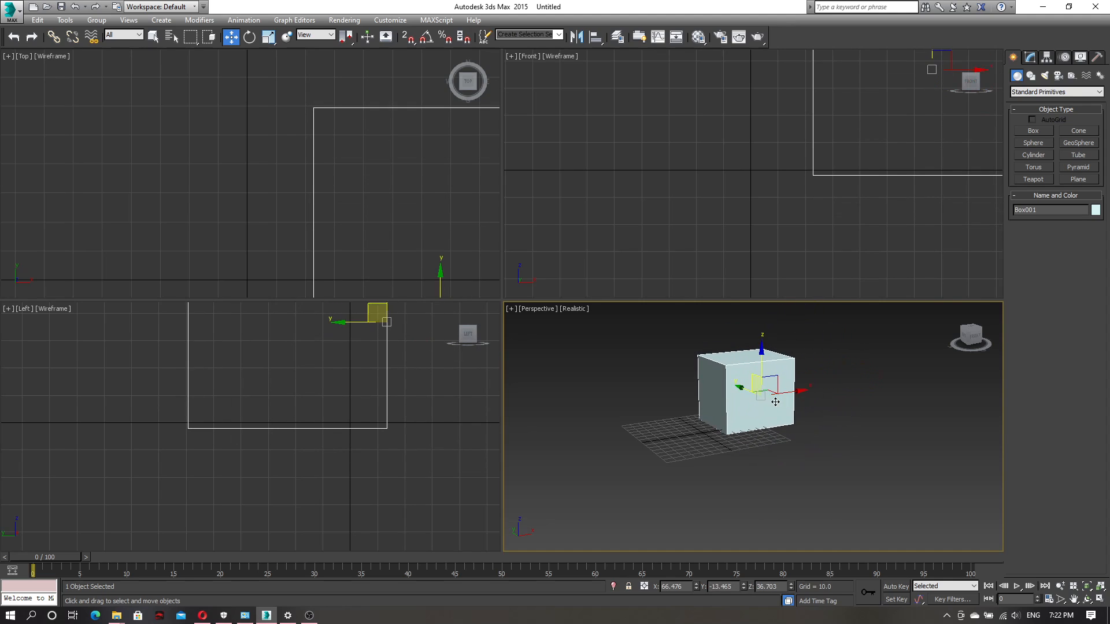
pyautogui.keyDown('alt'); pyautogui.moveTo(797, 448); pyautogui.dragTo(789, 404, button='middle'); pyautogui.keyUp('alt')
pyautogui.moveTo(766, 383)
pyautogui.mouseDown()
pyautogui.moveTo(760, 394)
pyautogui.moveTo(775, 396)
pyautogui.moveTo(756, 376)
pyautogui.mouseUp()
pyautogui.keyDown('alt'); pyautogui.moveTo(756, 376); pyautogui.dragTo(801, 506, button='middle'); pyautogui.keyUp('alt')
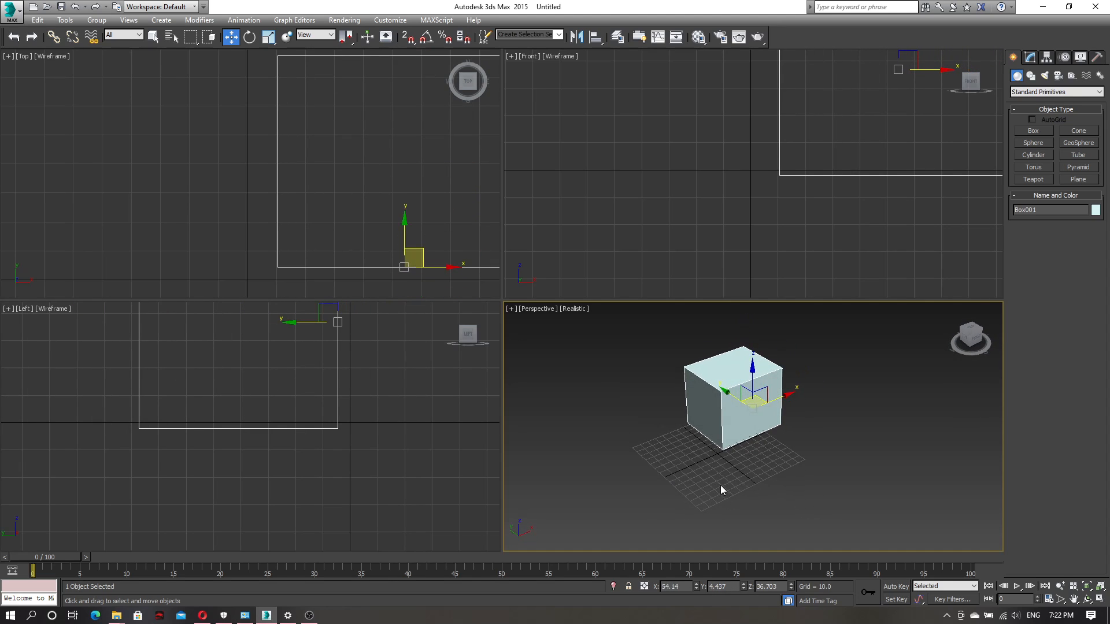
# Hide the grid in the Perspective viewport and show it again
pyautogui.scroll(5, 722, 491)
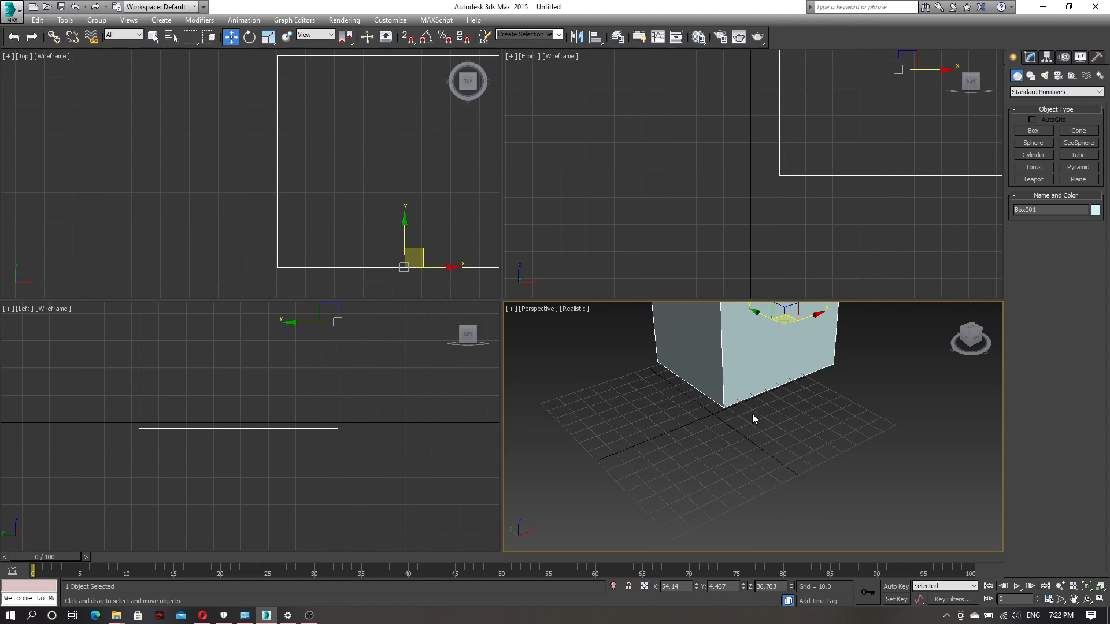
pyautogui.press('g')
pyautogui.press('g')
# Maximize the Perspective viewport with the whole box in view, restoring the four-viewport layout once before maximizing it again
pyautogui.moveTo(830, 404); pyautogui.dragTo(798, 464, button='middle')
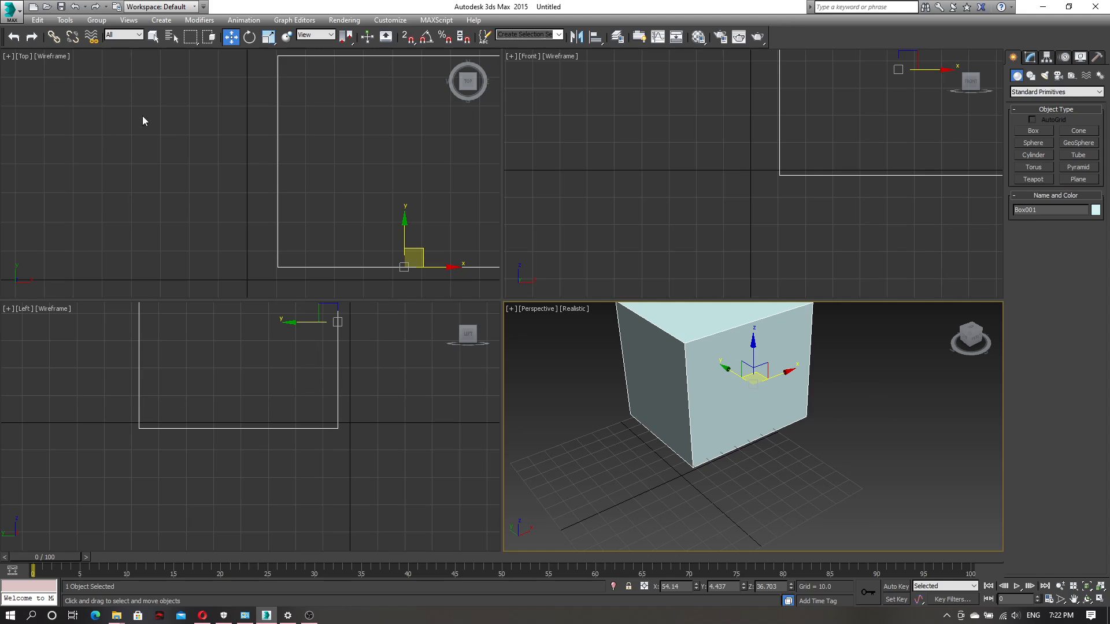
pyautogui.click(1100, 600)
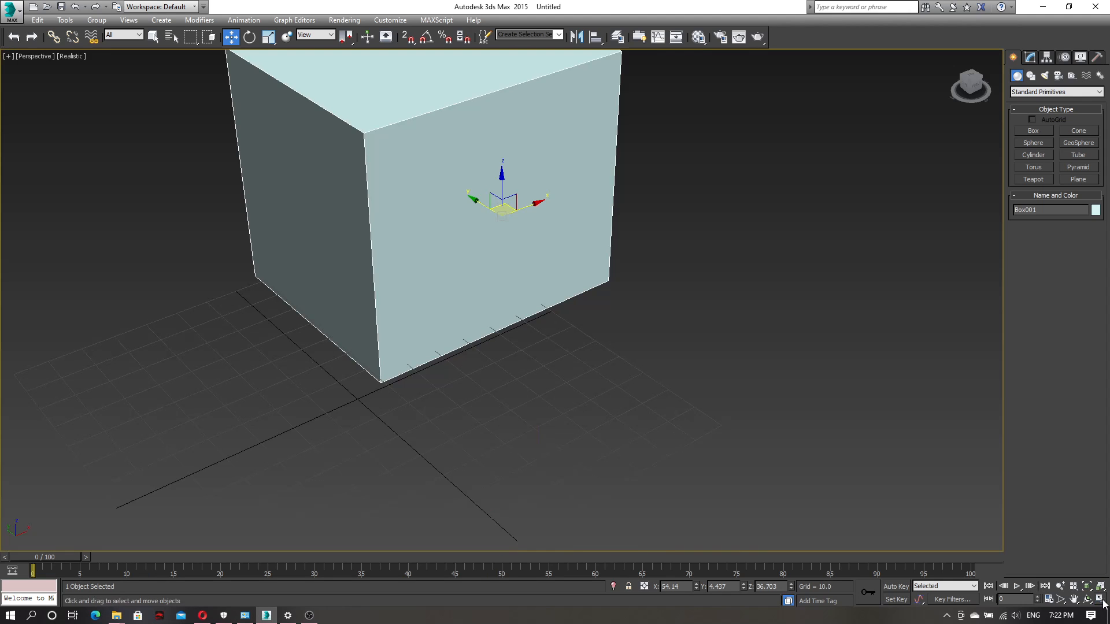
pyautogui.moveTo(748, 276); pyautogui.dragTo(743, 407, button='middle')
pyautogui.scroll(-5, 655, 372)
pyautogui.keyDown('alt'); pyautogui.moveTo(655, 372); pyautogui.dragTo(648, 428, button='middle'); pyautogui.keyUp('alt')
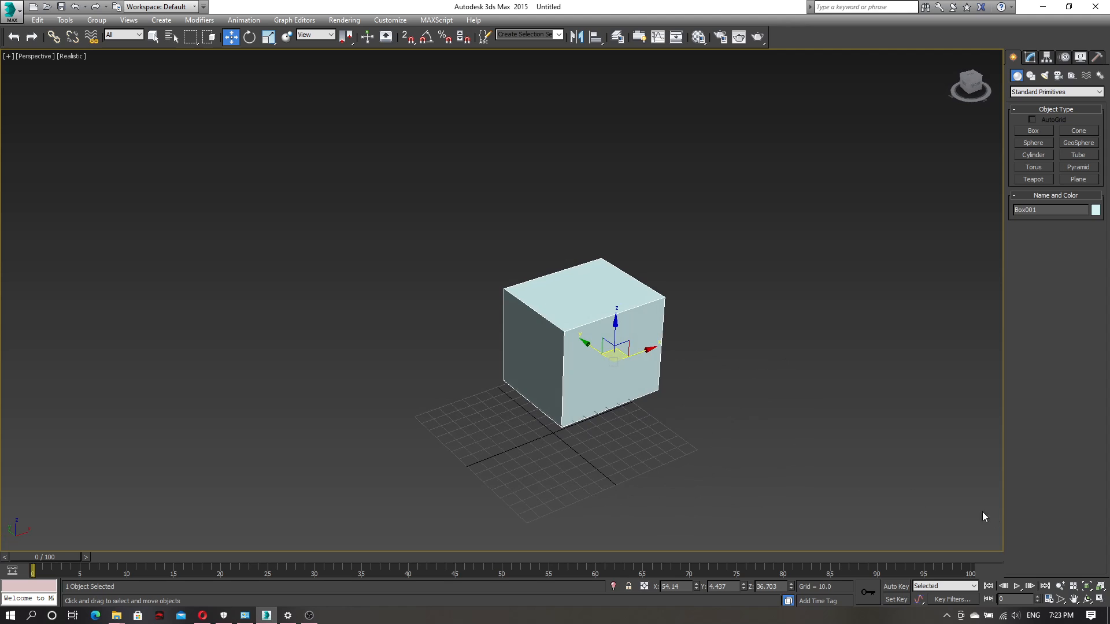
pyautogui.click(1073, 586)
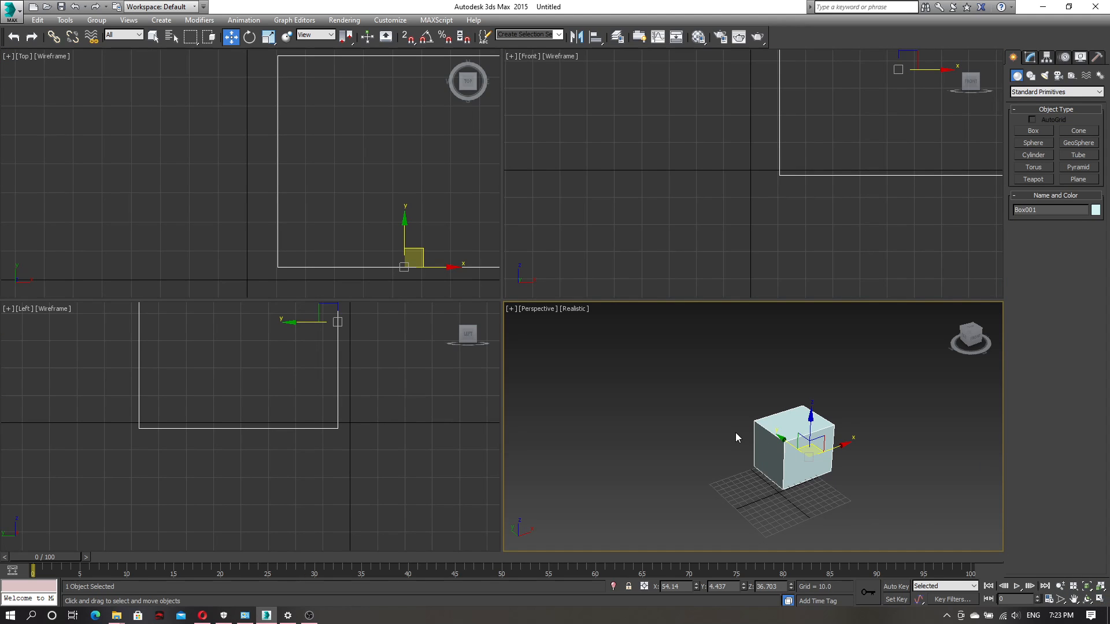
pyautogui.click(1101, 601)
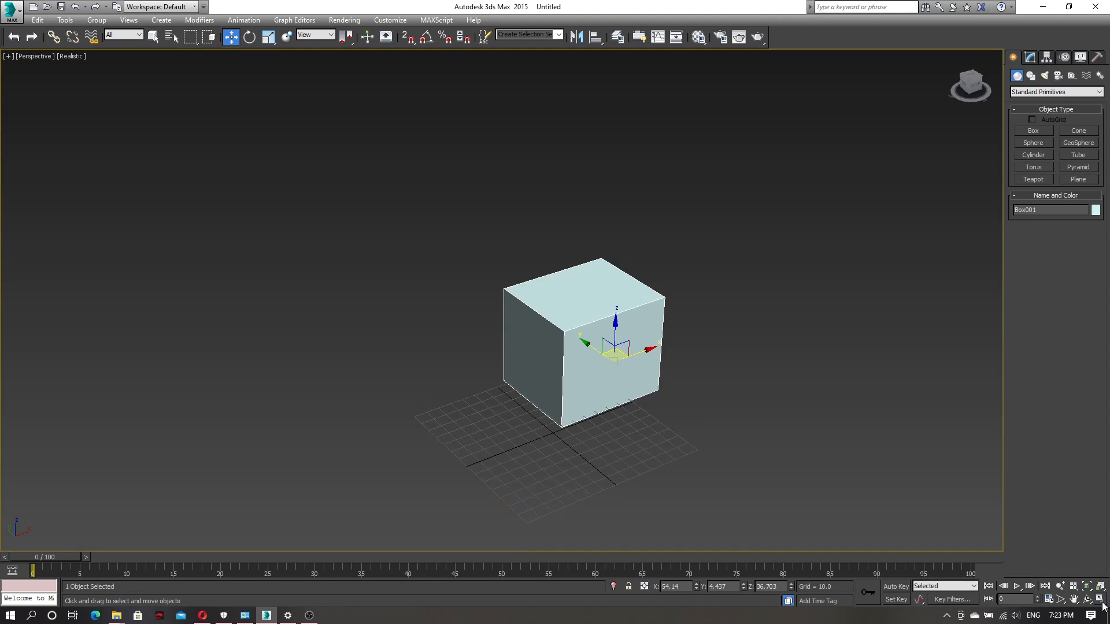
# Toggle the Perspective viewport and the Left viewport between the maximized and the four-viewport layout
pyautogui.click(1100, 601)
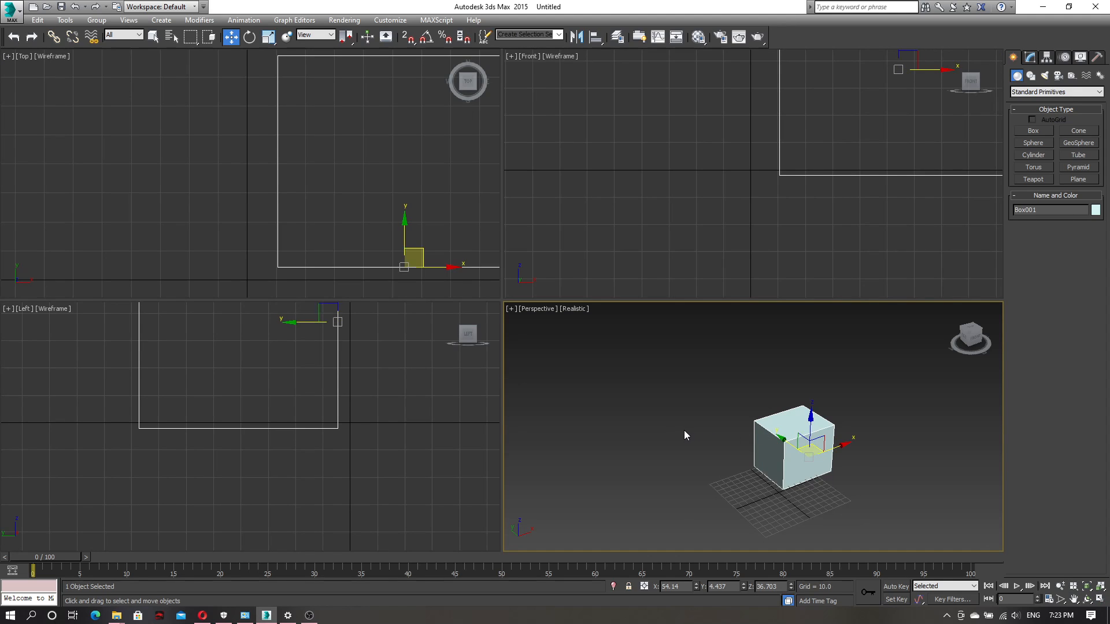
pyautogui.moveTo(693, 414); pyautogui.dragTo(658, 425, button='middle')
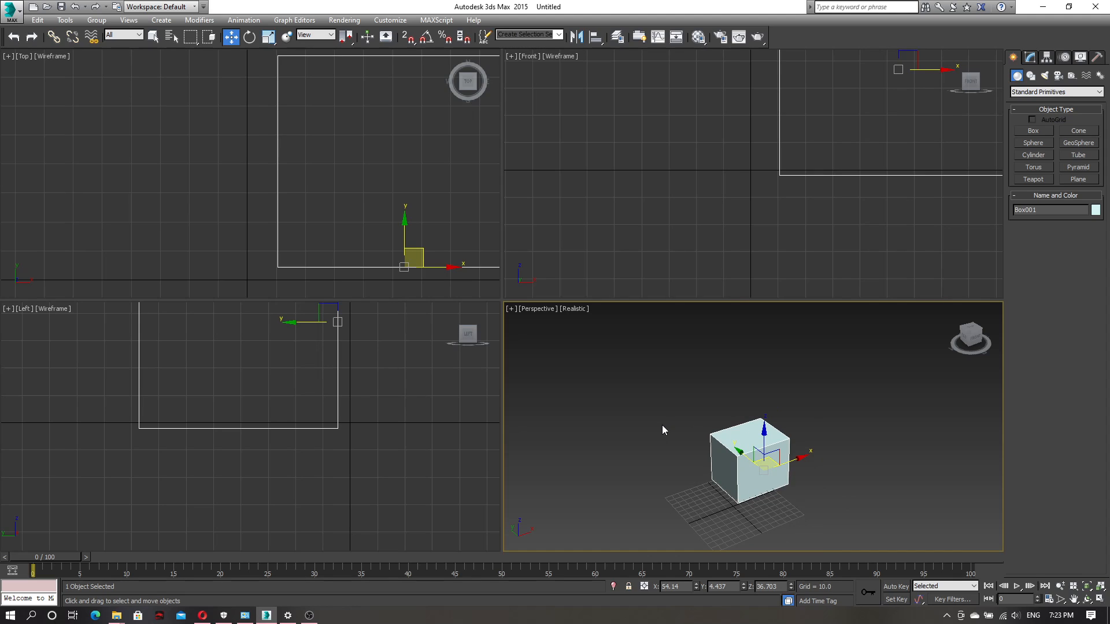
pyautogui.hotkey('alt', 'w')
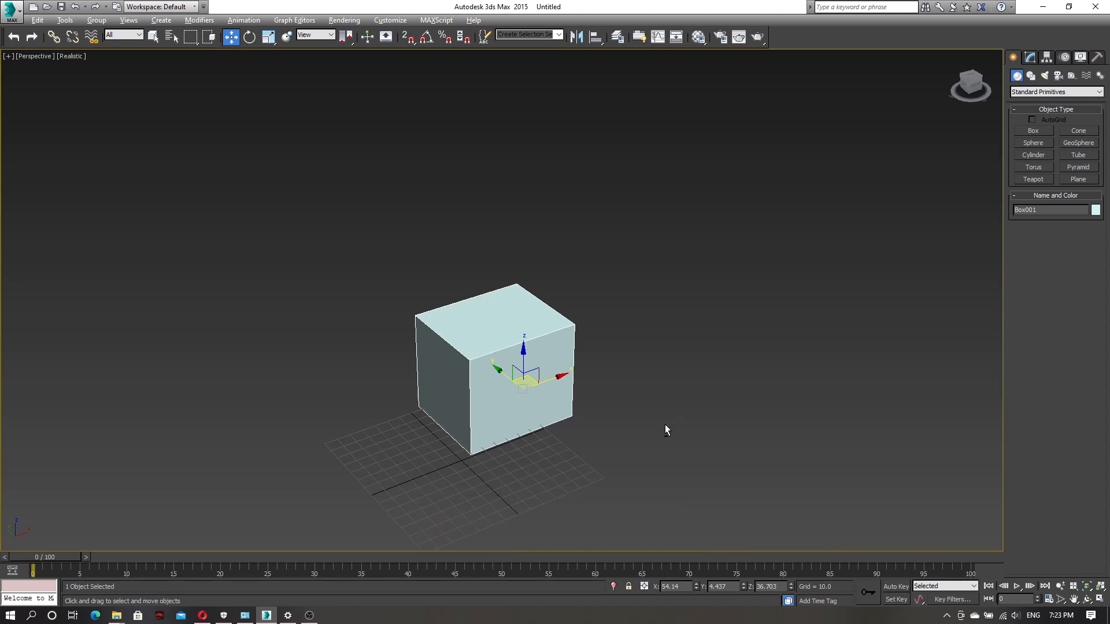
pyautogui.hotkey('alt', 'w')
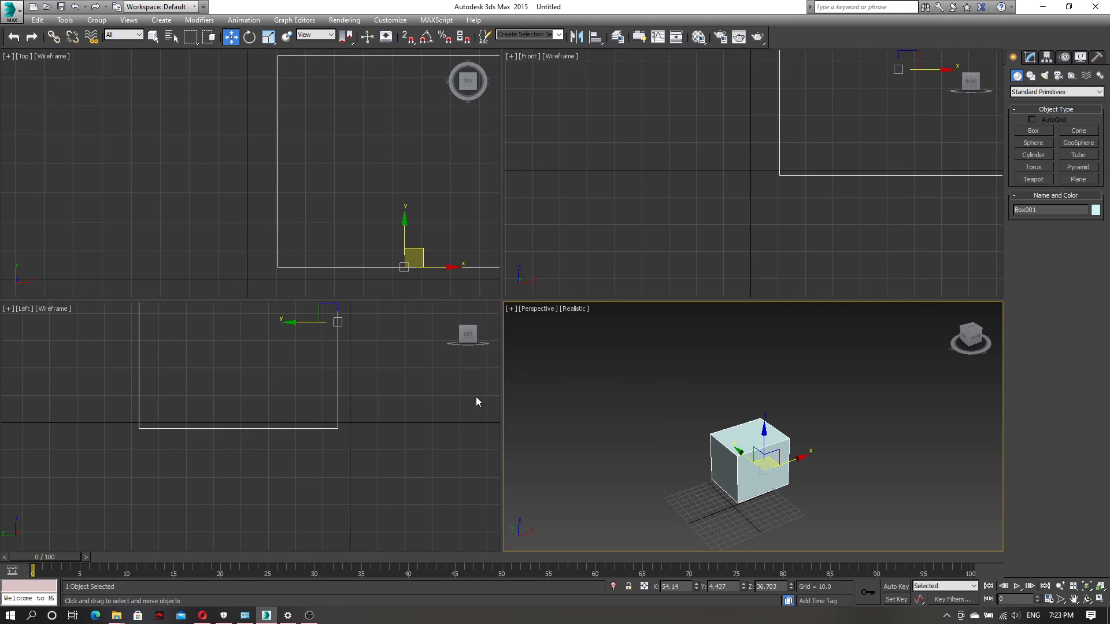
pyautogui.rightClick(449, 406)
pyautogui.hotkey('alt', 'w')
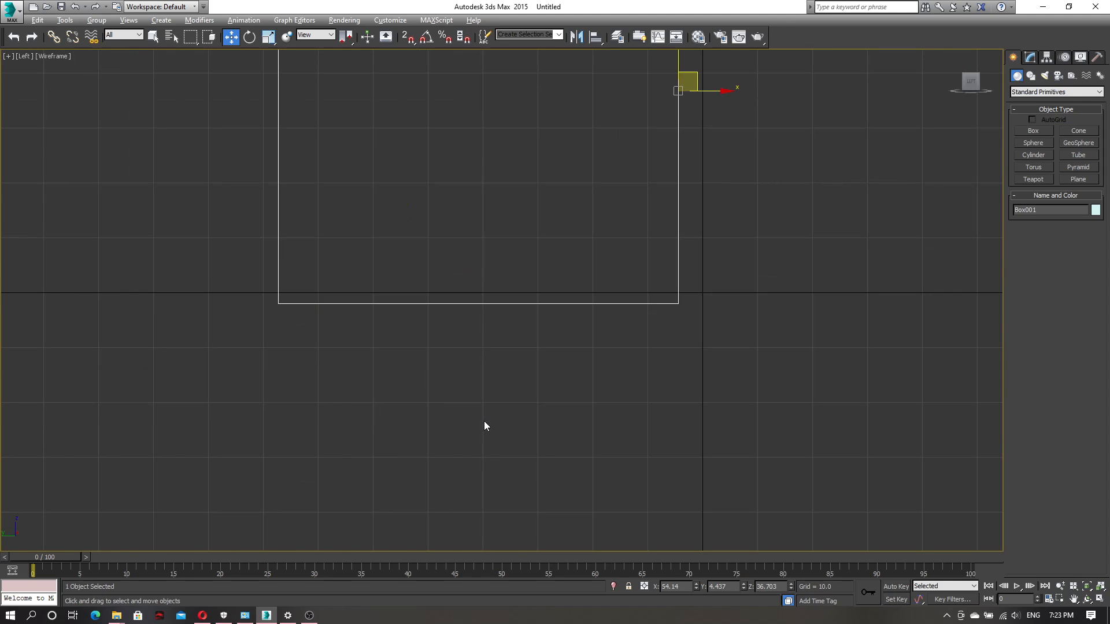
pyautogui.hotkey('alt', 'w')
# Activate the Perspective viewport and leave it maximized with the box in view, restoring the four-viewport layout once in between
pyautogui.middleClick(653, 393)
pyautogui.hotkey('alt', 'w')
pyautogui.hotkey('alt', 'w')
pyautogui.moveTo(823, 477); pyautogui.dragTo(809, 442, button='middle')
pyautogui.keyDown('alt'); pyautogui.moveTo(720, 480); pyautogui.dragTo(788, 473, button='middle'); pyautogui.keyUp('alt')
pyautogui.hotkey('alt', 'w')
pyautogui.scroll(5, 604, 398)
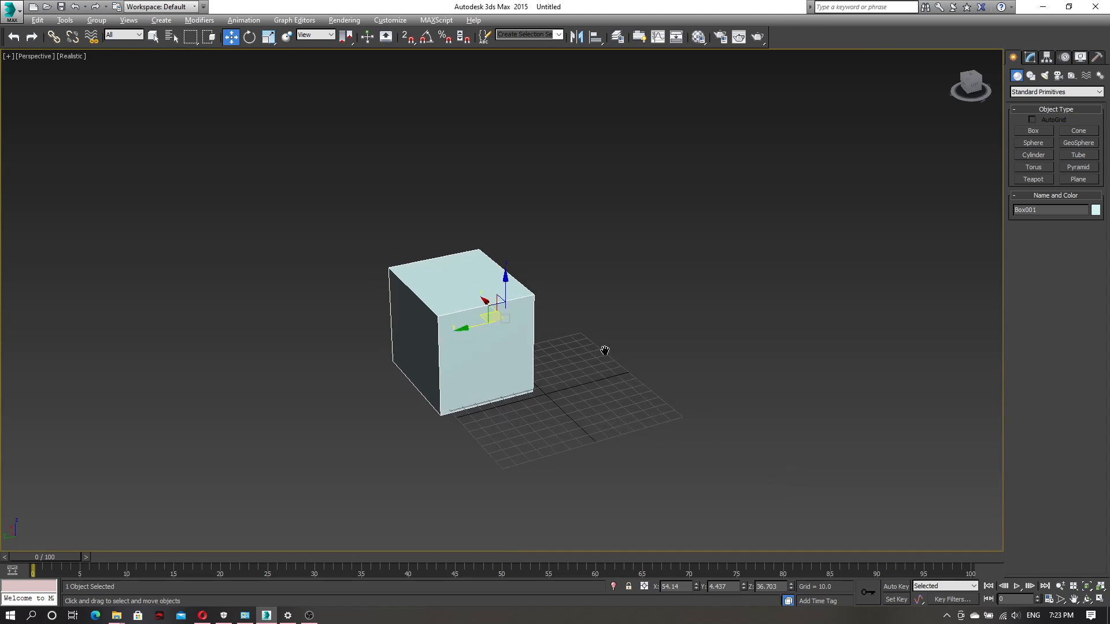
# Move the box with the move gizmo to about X 20.7, Y 8.0, Z 54.1
pyautogui.keyDown('alt'); pyautogui.moveTo(368, 277); pyautogui.dragTo(544, 325, button='middle'); pyautogui.keyUp('alt')
pyautogui.moveTo(521, 308); pyautogui.dragTo(518, 272)
pyautogui.keyDown('alt'); pyautogui.moveTo(498, 349); pyautogui.dragTo(549, 386, button='middle'); pyautogui.keyUp('alt')
pyautogui.moveTo(467, 266); pyautogui.dragTo(390, 327)
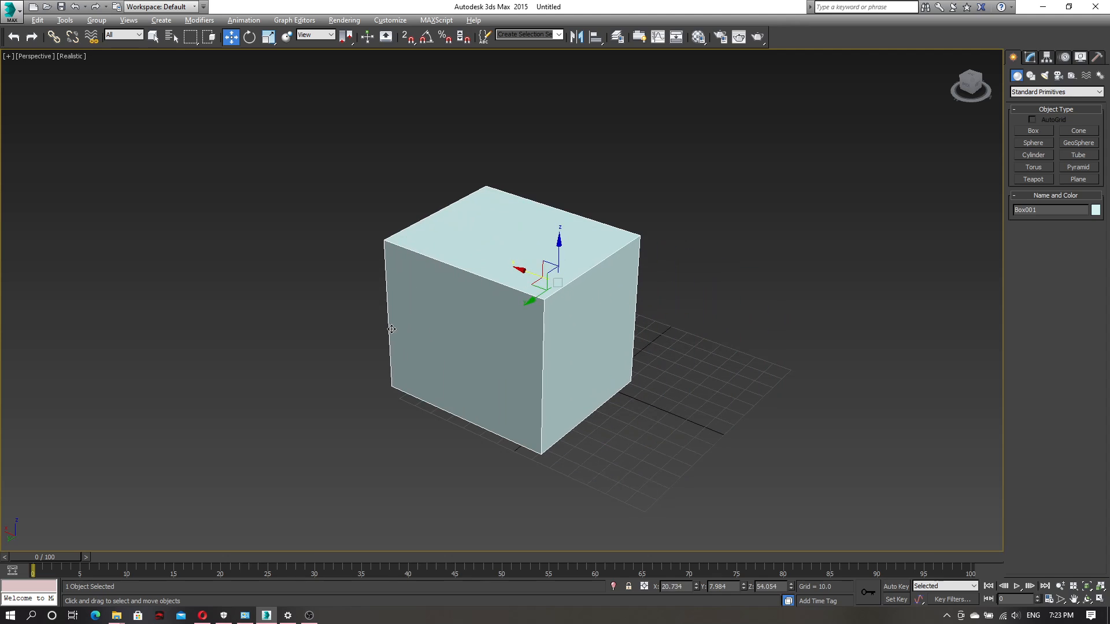
pyautogui.keyDown('alt'); pyautogui.moveTo(390, 327); pyautogui.dragTo(329, 300, button='middle'); pyautogui.keyUp('alt')
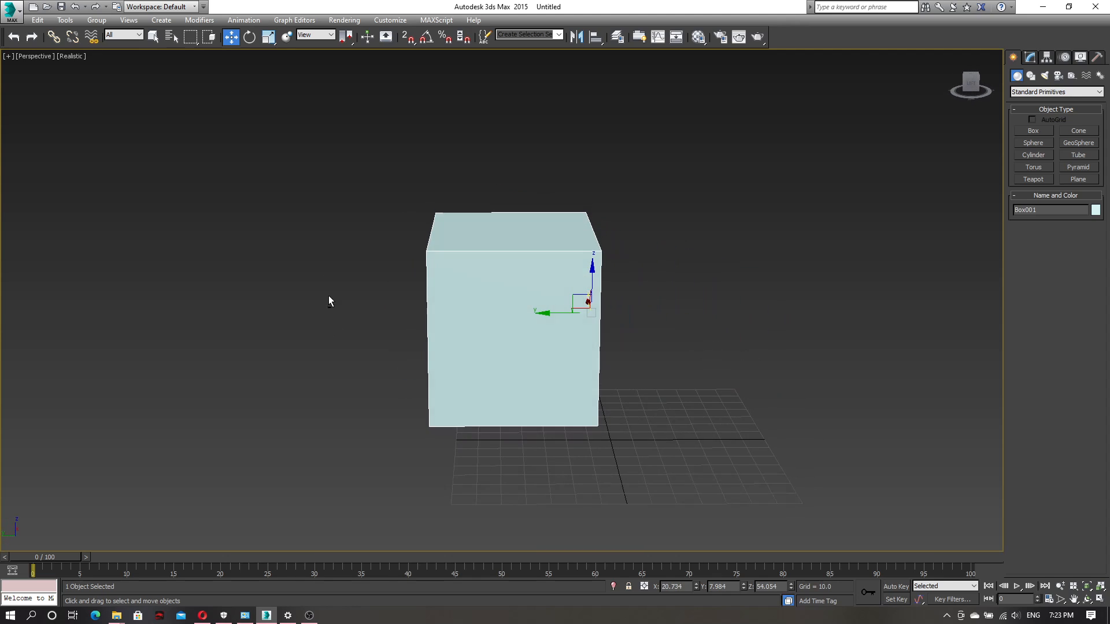
# Rotate the box around several axes with Select and Rotate to about X 105.7, Y 8.8, Z 37.2 degrees
pyautogui.click(249, 38)
pyautogui.keyDown('alt'); pyautogui.moveTo(391, 276); pyautogui.dragTo(566, 364, button='middle'); pyautogui.keyUp('alt')
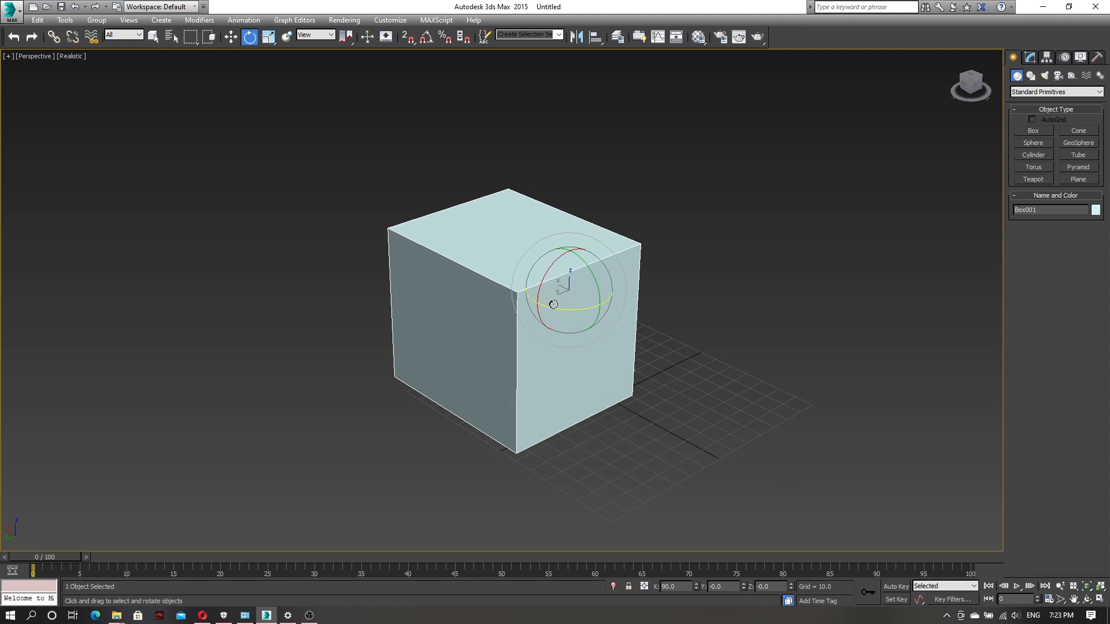
pyautogui.keyDown('alt'); pyautogui.moveTo(581, 327); pyautogui.dragTo(511, 356, button='middle'); pyautogui.keyUp('alt')
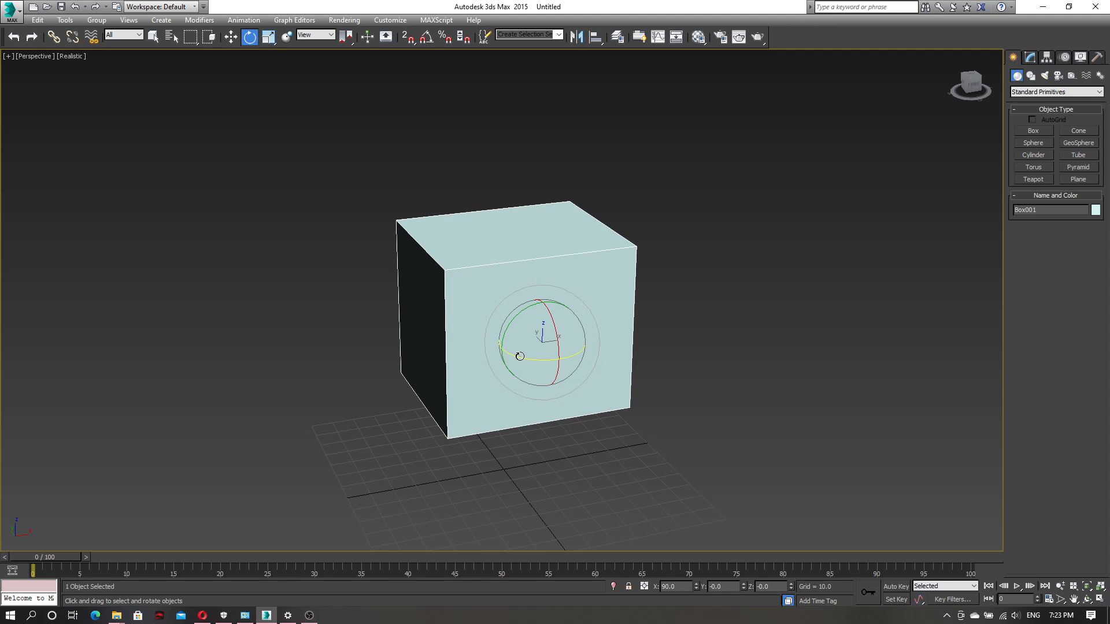
pyautogui.moveTo(518, 356); pyautogui.dragTo(548, 365)
pyautogui.moveTo(512, 326); pyautogui.dragTo(538, 357)
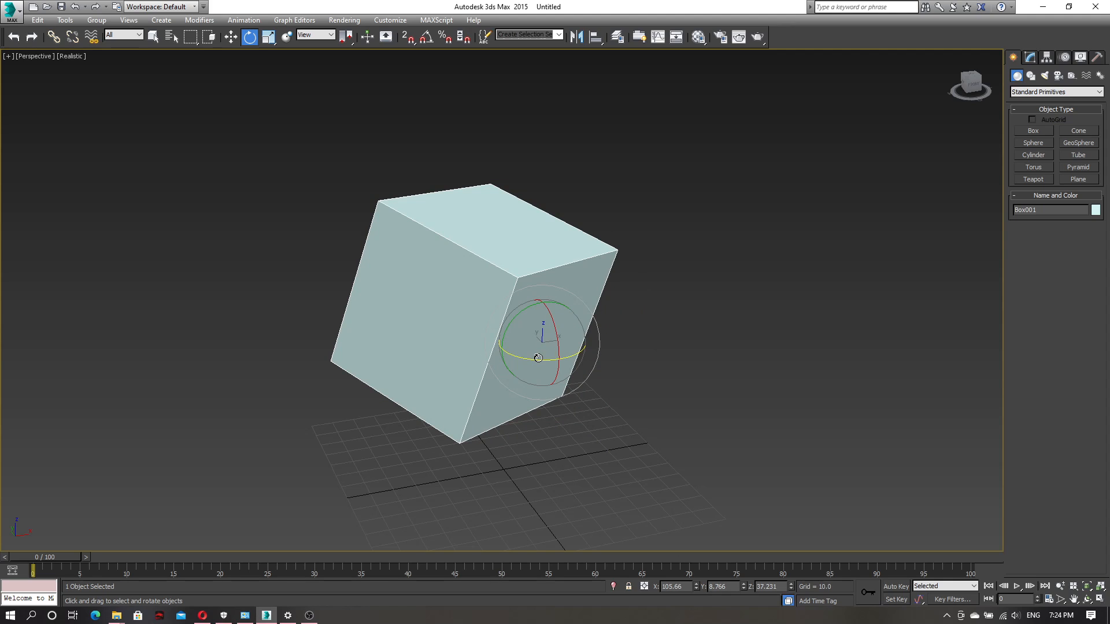
# Undo all the free rotations made to the box
pyautogui.hotkey('ctrl', 'z')
pyautogui.hotkey('ctrl', 'z')
pyautogui.hotkey('ctrl', 'z')
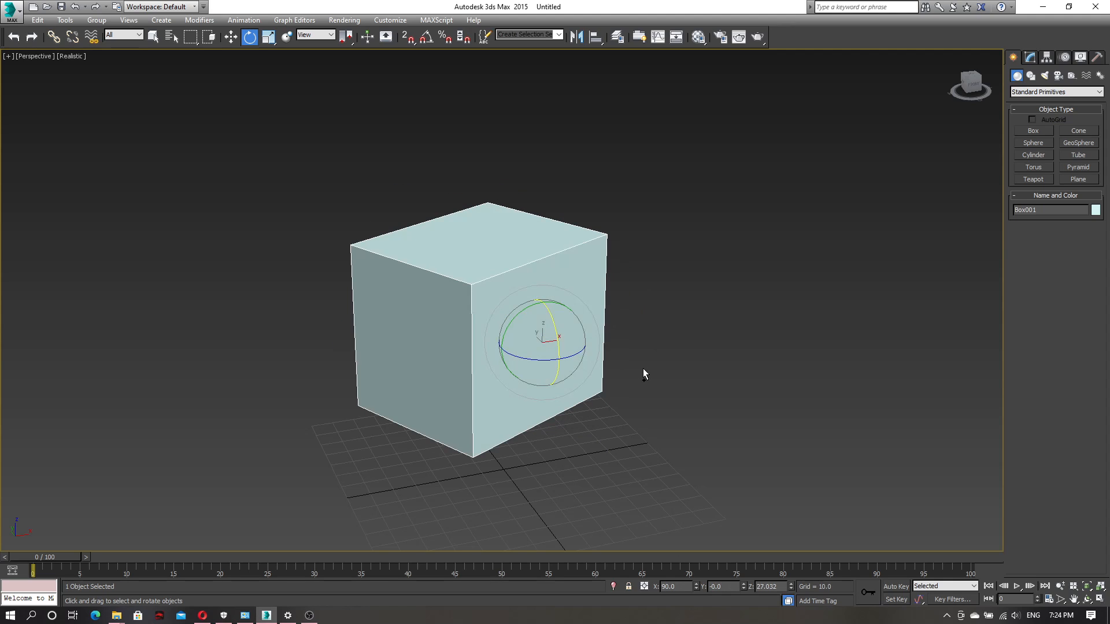
pyautogui.hotkey('ctrl', 'z')
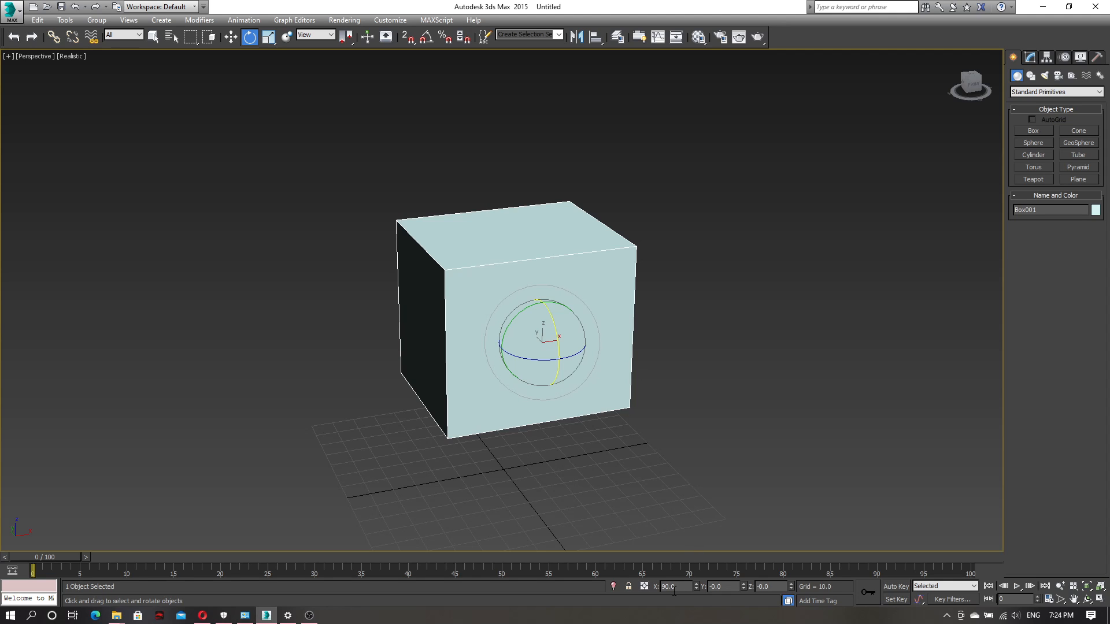
# Rotate the box about its X axis to about 114.7 degrees, undoing this and a second short rotation
pyautogui.keyDown('alt'); pyautogui.moveTo(442, 443); pyautogui.dragTo(491, 448, button='middle'); pyautogui.keyUp('alt')
pyautogui.keyDown('alt'); pyautogui.moveTo(552, 413); pyautogui.dragTo(597, 407, button='middle'); pyautogui.keyUp('alt')
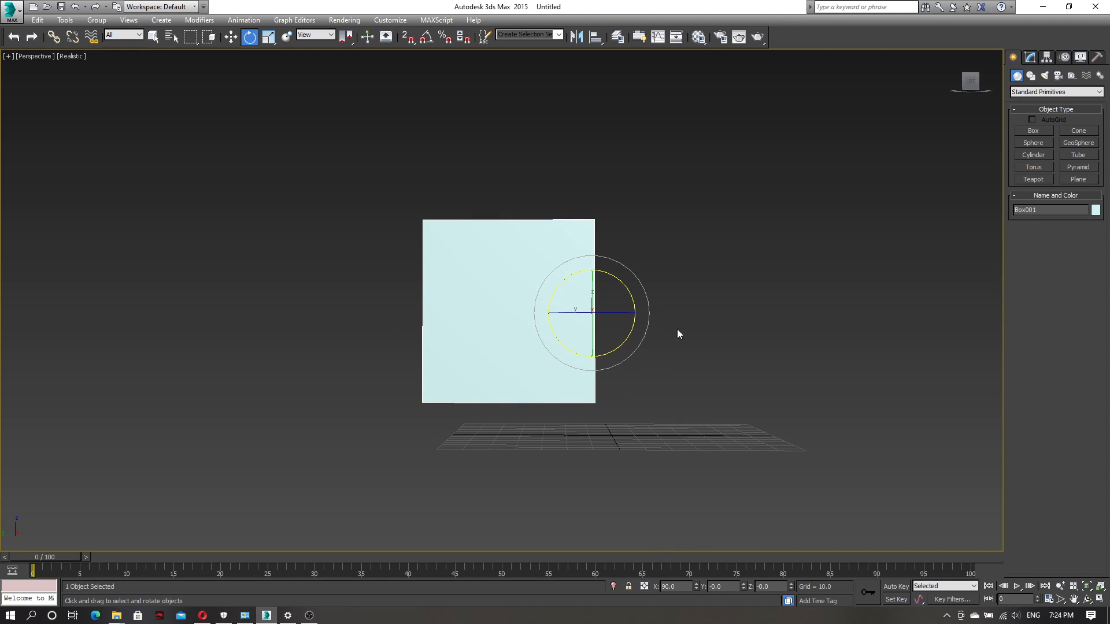
pyautogui.keyDown('alt'); pyautogui.moveTo(664, 338); pyautogui.dragTo(586, 336, button='middle'); pyautogui.keyUp('alt')
pyautogui.moveTo(586, 336); pyautogui.dragTo(649, 311)
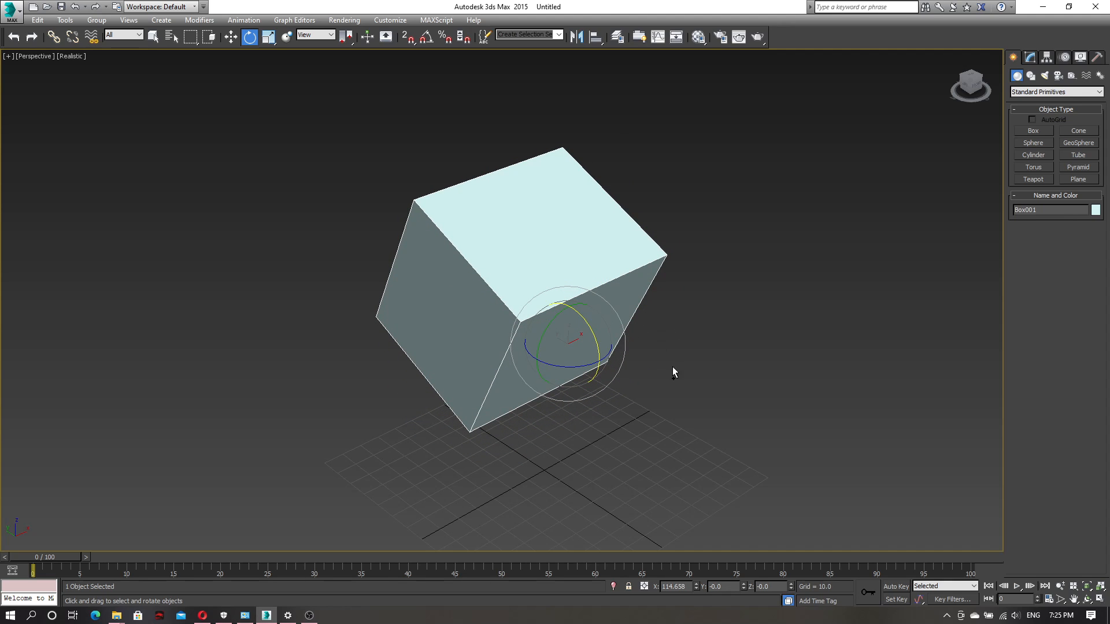
pyautogui.hotkey('ctrl', 'z')
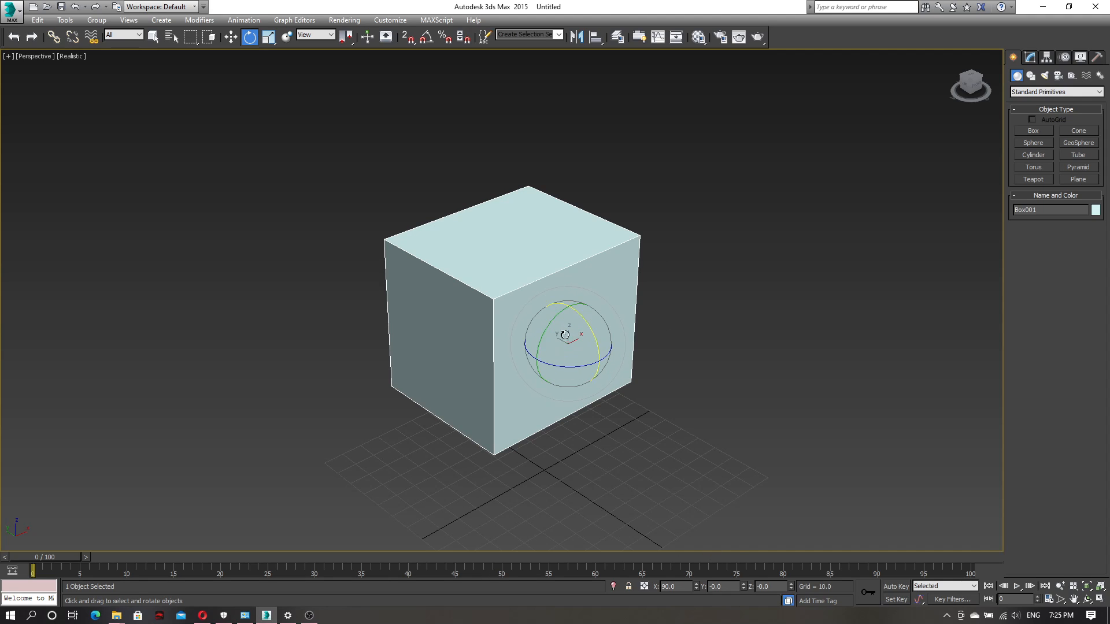
pyautogui.moveTo(589, 328); pyautogui.dragTo(594, 336)
pyautogui.hotkey('ctrl', 'z')
# Set the box's X rotation to exactly 45 degrees, inspect it from another angle and undo the rotation
pyautogui.moveTo(682, 586); pyautogui.dragTo(635, 585)
pyautogui.write('45')
pyautogui.press('Return')
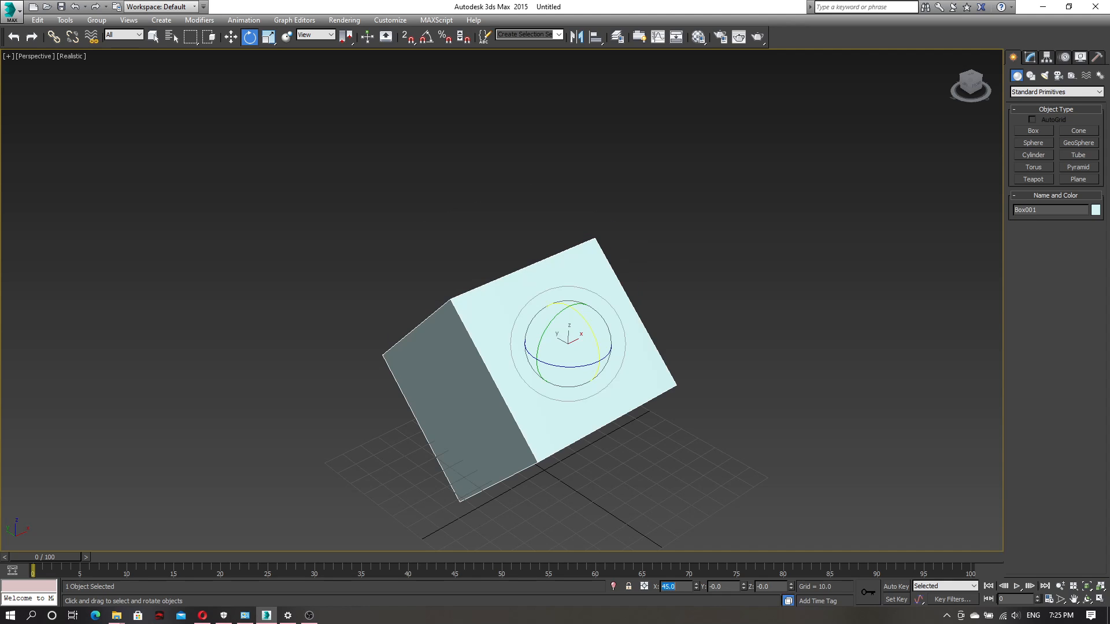
pyautogui.keyDown('alt'); pyautogui.moveTo(700, 464); pyautogui.dragTo(718, 431, button='middle'); pyautogui.keyUp('alt')
pyautogui.keyDown('alt'); pyautogui.moveTo(735, 371); pyautogui.dragTo(647, 387, button='middle'); pyautogui.keyUp('alt')
pyautogui.hotkey('ctrl', 'z')
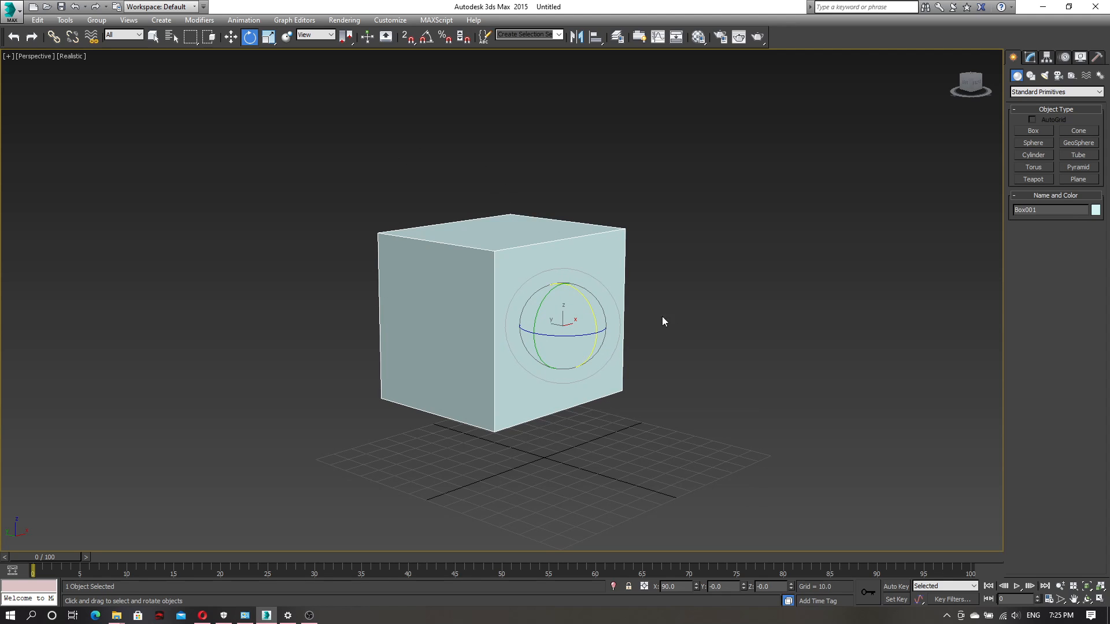
# Turn on Angle Snap and rotate the box about its X axis to 135 degrees
pyautogui.keyDown('alt'); pyautogui.moveTo(735, 308); pyautogui.dragTo(726, 322, button='middle'); pyautogui.keyUp('alt')
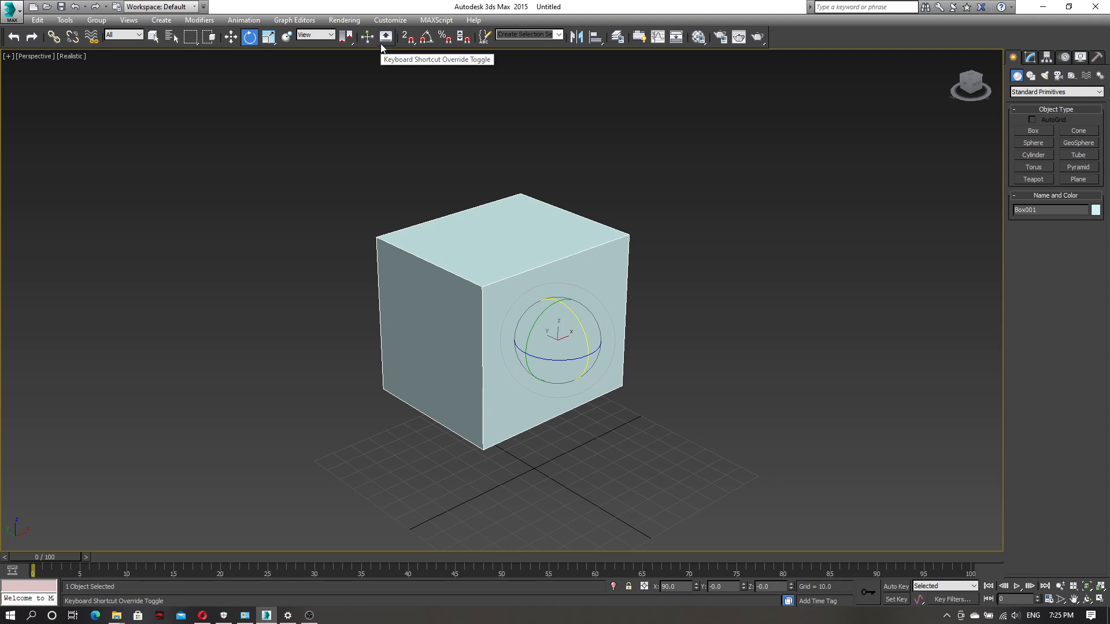
pyautogui.click(426, 38)
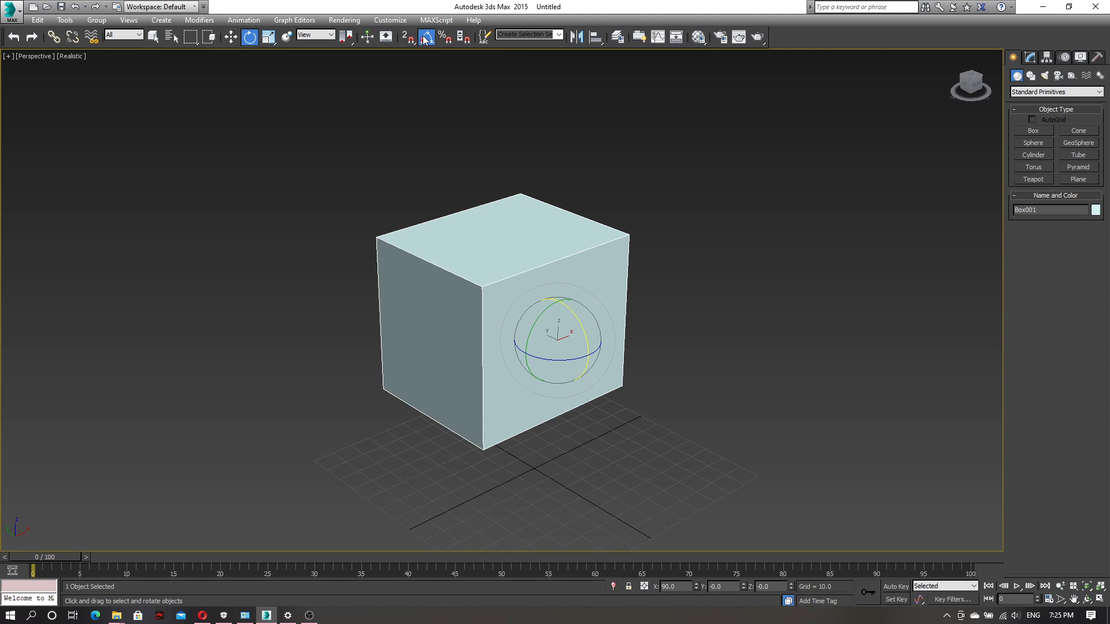
pyautogui.keyDown('alt'); pyautogui.moveTo(596, 296); pyautogui.dragTo(663, 315, button='middle'); pyautogui.keyUp('alt')
pyautogui.moveTo(572, 311); pyautogui.dragTo(604, 317)
pyautogui.moveTo(635, 343)
pyautogui.keyDown('alt'); pyautogui.mouseDown(button='middle')
pyautogui.moveTo(693, 316)
pyautogui.moveTo(635, 338)
pyautogui.mouseUp(button='middle'); pyautogui.keyUp('alt')
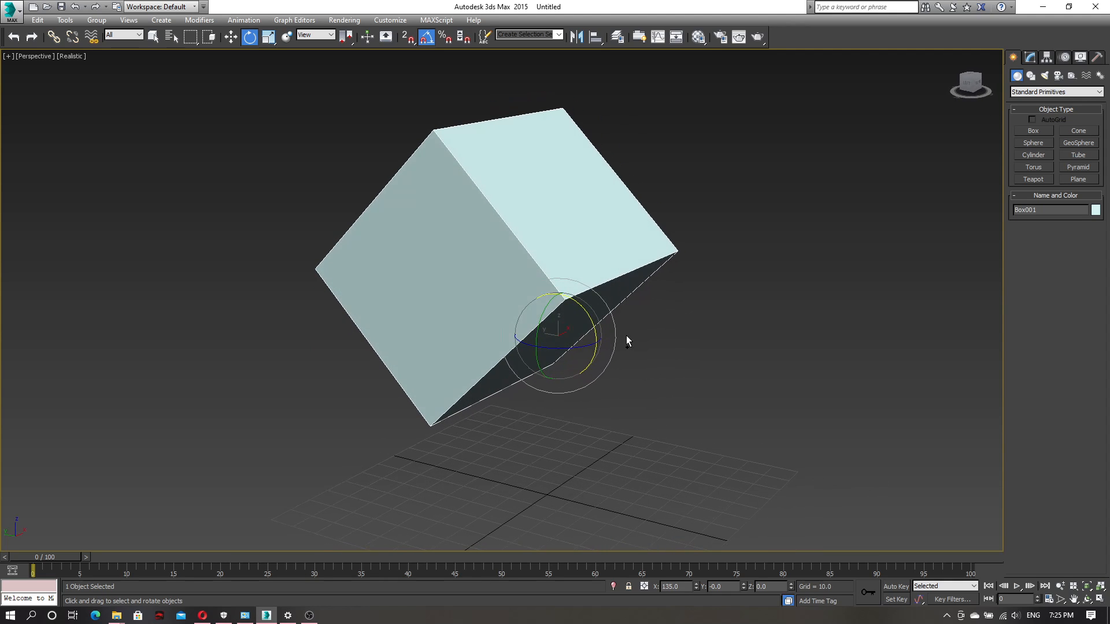
# Undo the 135-degree rotation and rotate the box about its X axis to 45 degrees with Angle Snap
pyautogui.hotkey('ctrl', 'z')
pyautogui.moveTo(602, 317); pyautogui.dragTo(577, 286)
pyautogui.keyDown('alt'); pyautogui.moveTo(607, 324); pyautogui.dragTo(660, 297, button='middle'); pyautogui.keyUp('alt')
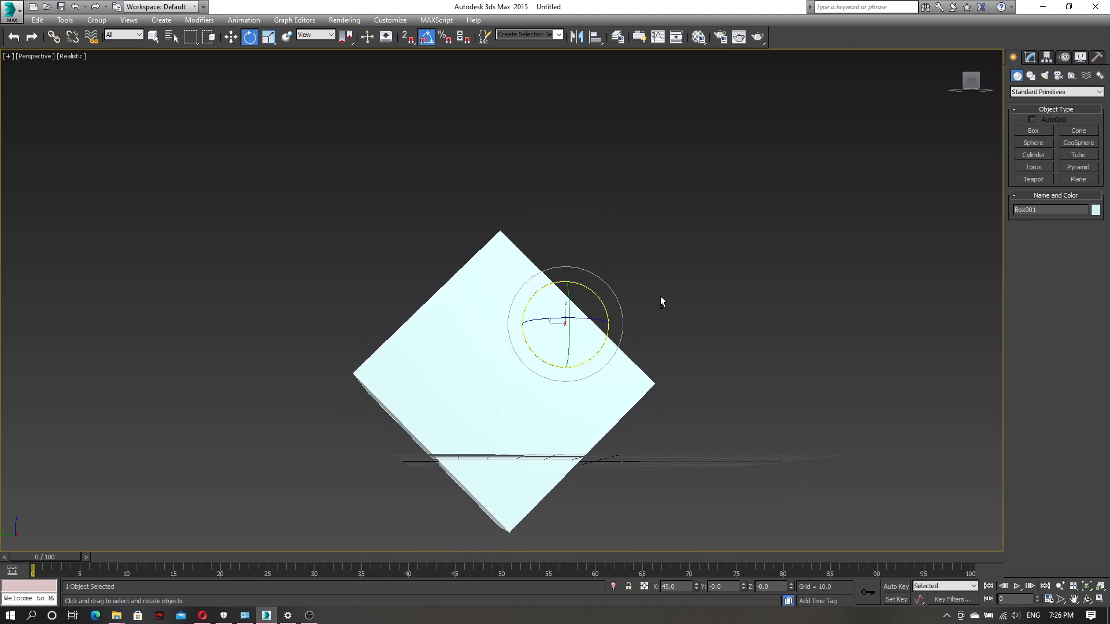
# Undo the snapped 45-degree rotation and turn Angle Snap off
pyautogui.hotkey('ctrl', 'z')
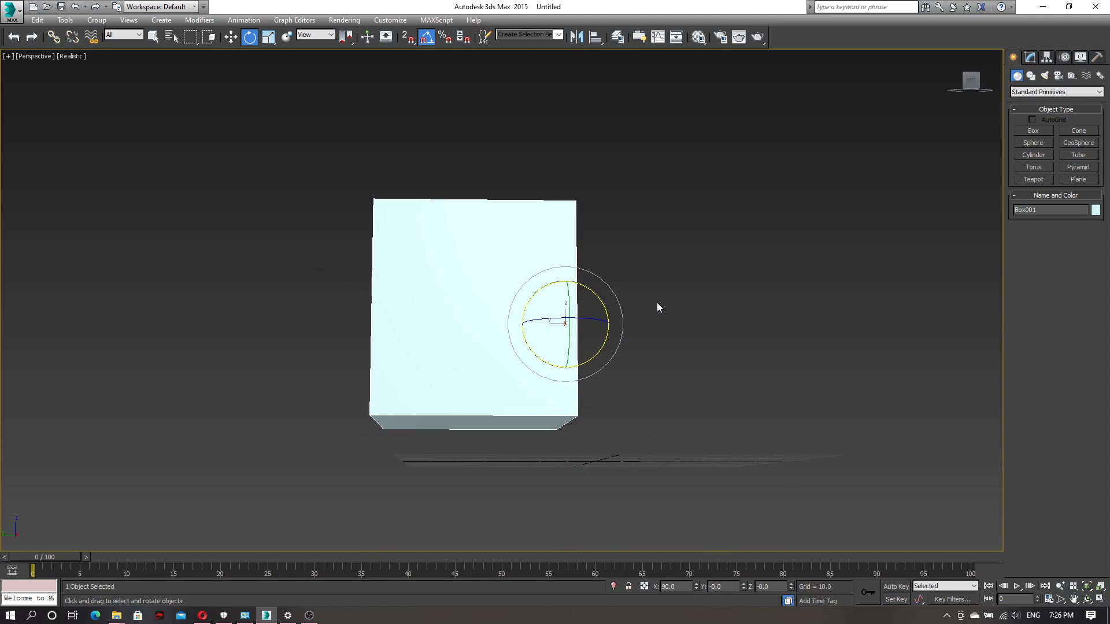
pyautogui.click(425, 39)
pyautogui.keyDown('alt'); pyautogui.moveTo(357, 159); pyautogui.dragTo(466, 220, button='middle'); pyautogui.keyUp('alt')
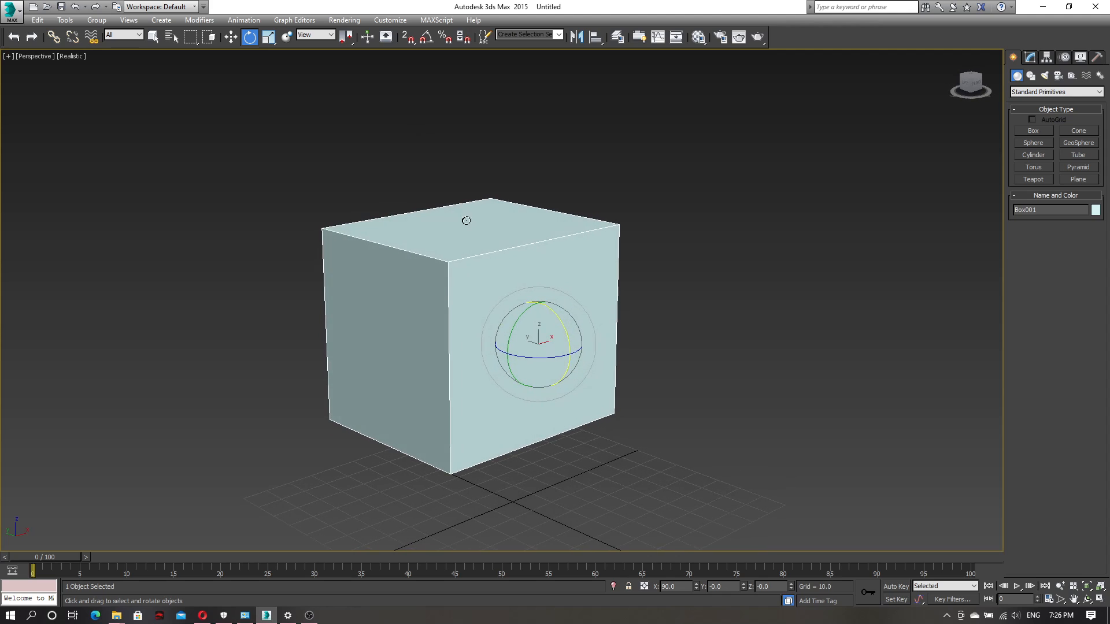
# Scale the box uniformly on all axes to about 94.5 percent with Select and Uniform Scale
pyautogui.click(268, 38)
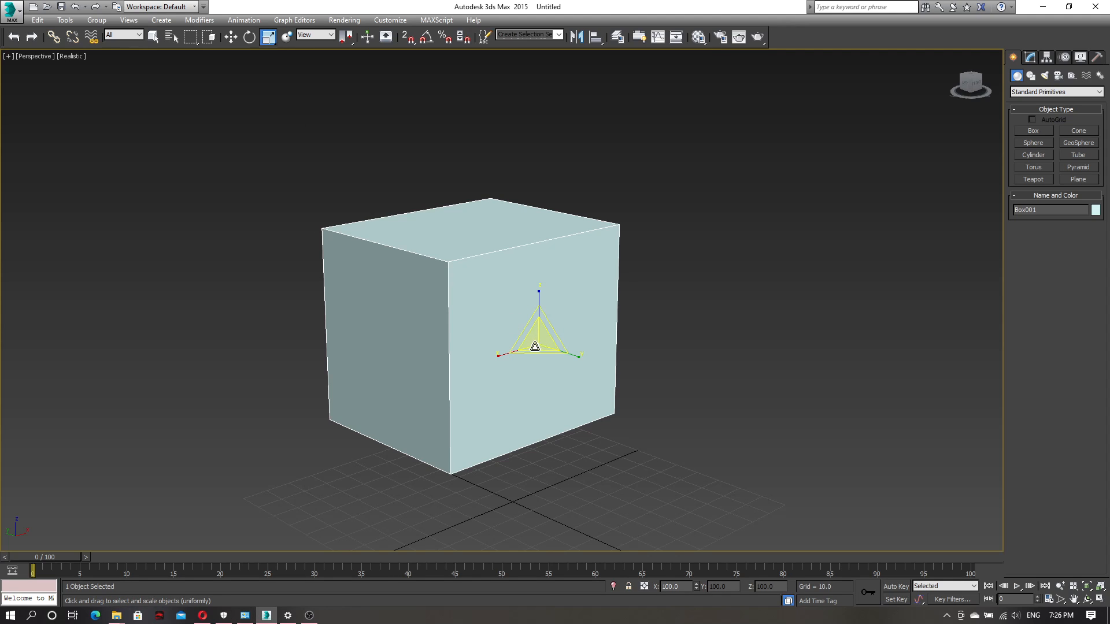
pyautogui.keyDown('alt'); pyautogui.moveTo(525, 401); pyautogui.dragTo(536, 397, button='middle'); pyautogui.keyUp('alt')
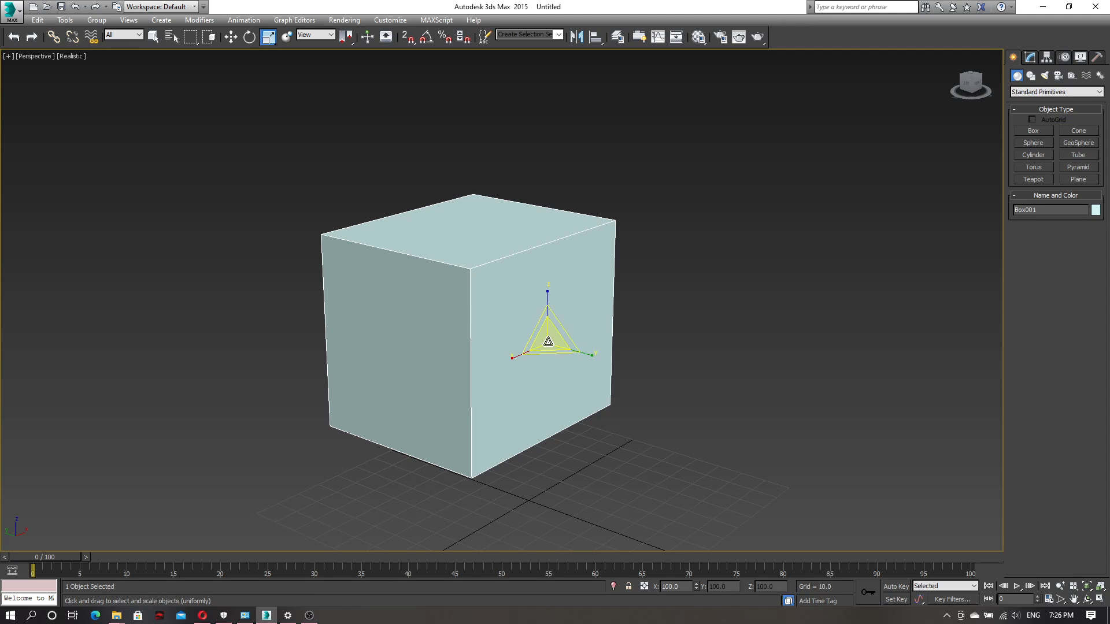
pyautogui.moveTo(548, 341); pyautogui.dragTo(520, 390)
pyautogui.keyDown('alt'); pyautogui.moveTo(521, 391); pyautogui.dragTo(550, 351, button='middle'); pyautogui.keyUp('alt')
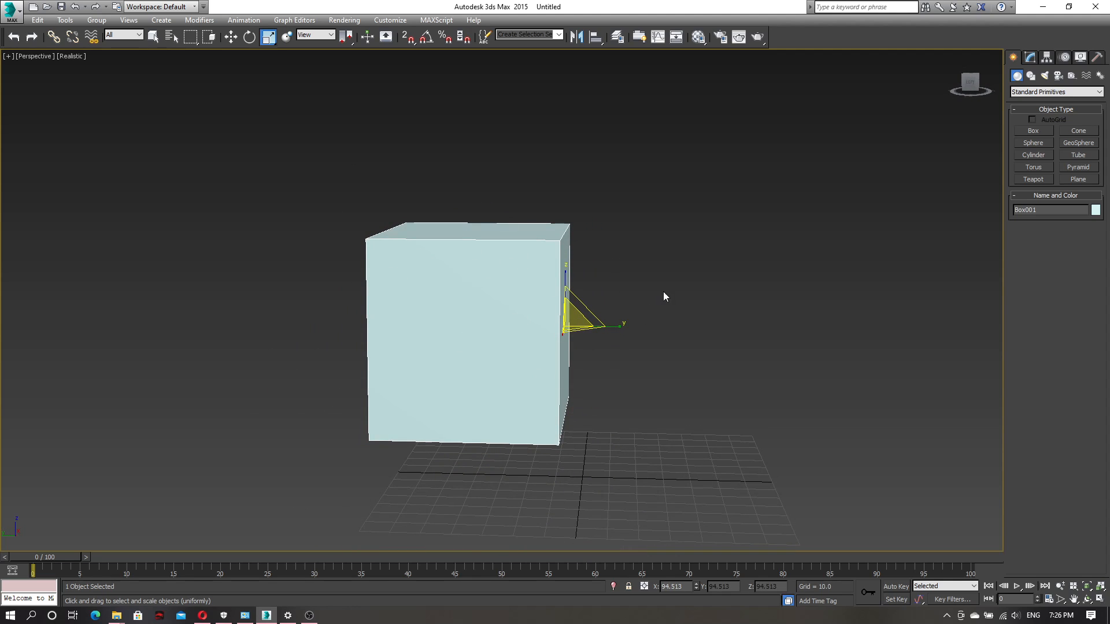
# Stretch the box along single axes to a scale of about Z 130.7 and Y 124.8 percent
pyautogui.keyDown('alt'); pyautogui.moveTo(662, 292); pyautogui.dragTo(626, 285, button='middle'); pyautogui.keyUp('alt')
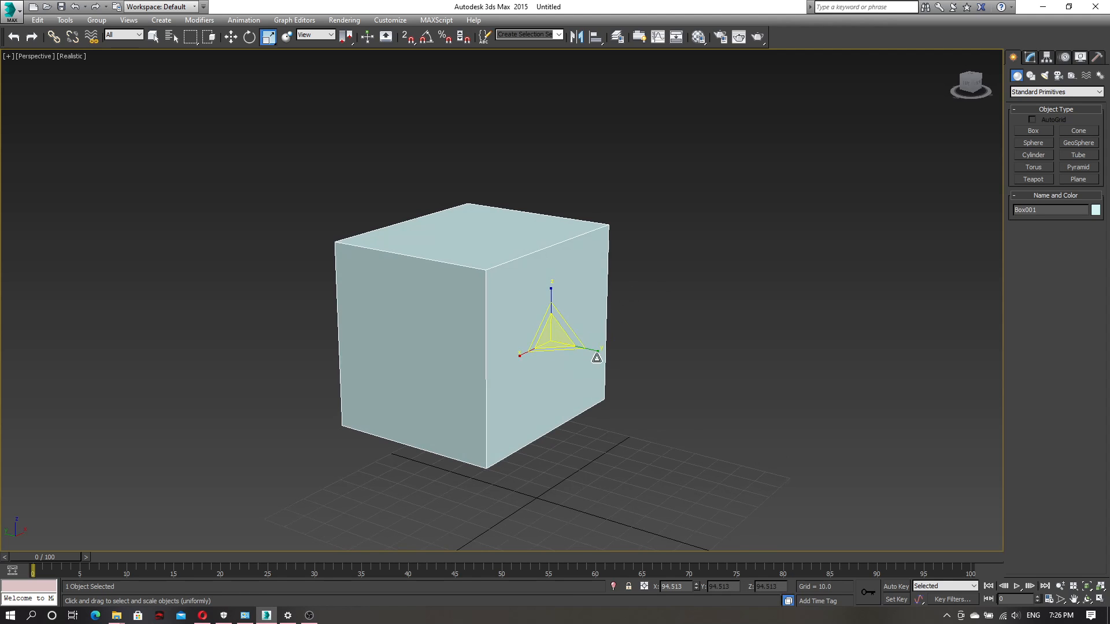
pyautogui.moveTo(598, 351)
pyautogui.mouseDown()
pyautogui.moveTo(661, 362)
pyautogui.moveTo(594, 351)
pyautogui.moveTo(614, 354)
pyautogui.mouseUp()
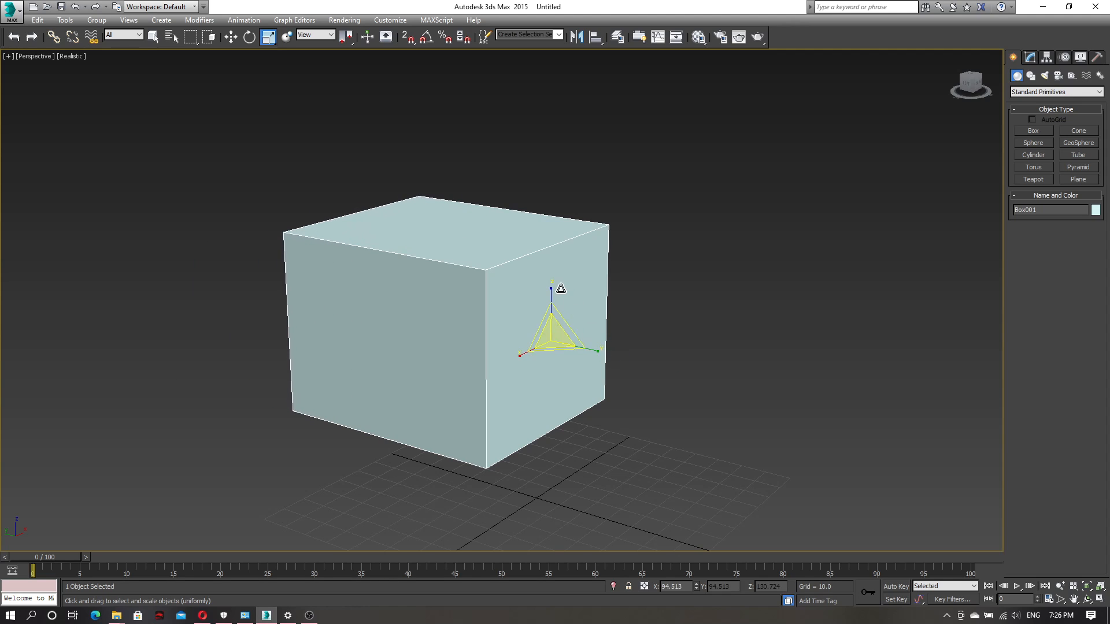
pyautogui.moveTo(552, 289)
pyautogui.mouseDown()
pyautogui.moveTo(543, 241)
pyautogui.moveTo(556, 283)
pyautogui.mouseUp()
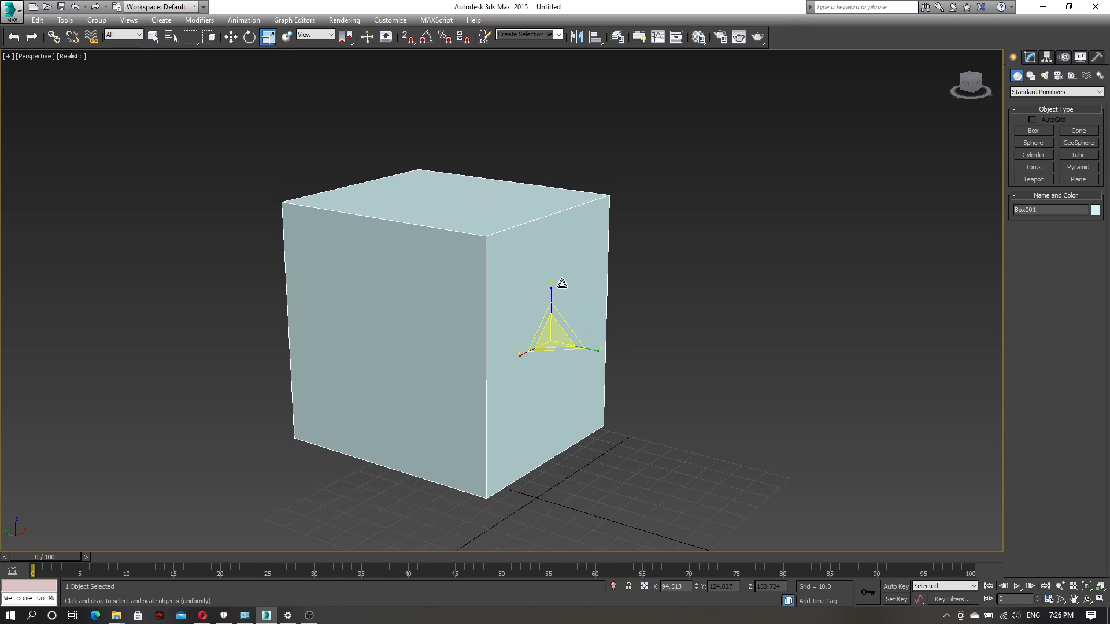
# Scale the box along the gizmo's axes and planes to about X 73.9, Y 98.4, Z 100.0 percent
pyautogui.moveTo(563, 326); pyautogui.dragTo(531, 289)
pyautogui.rightClick(531, 289)
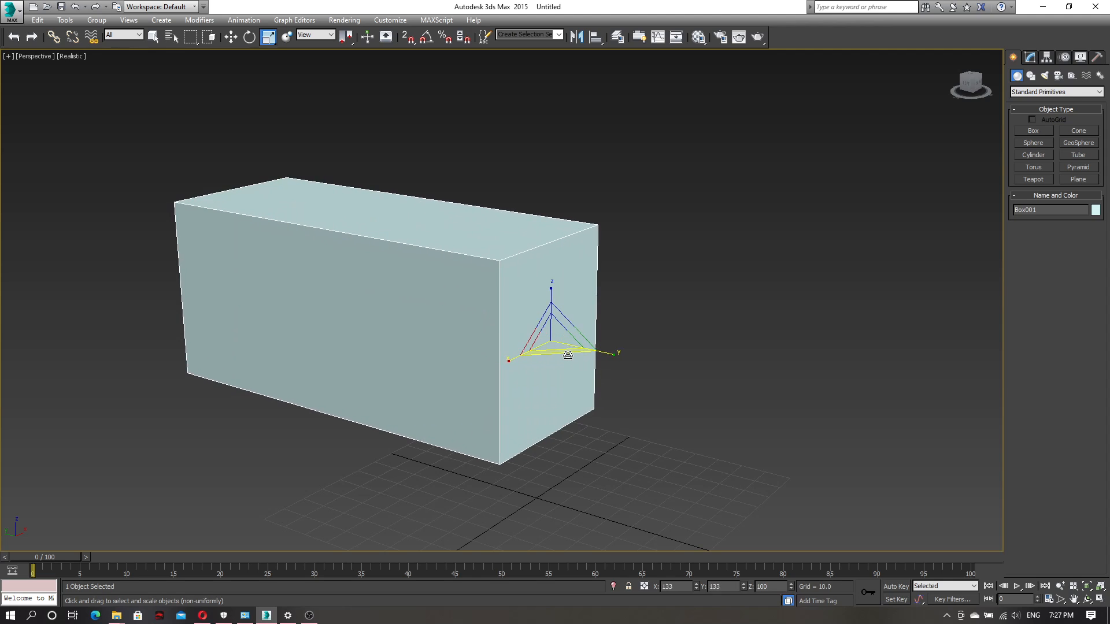
pyautogui.moveTo(592, 350); pyautogui.dragTo(549, 343)
pyautogui.moveTo(661, 380); pyautogui.dragTo(584, 431, button='middle')
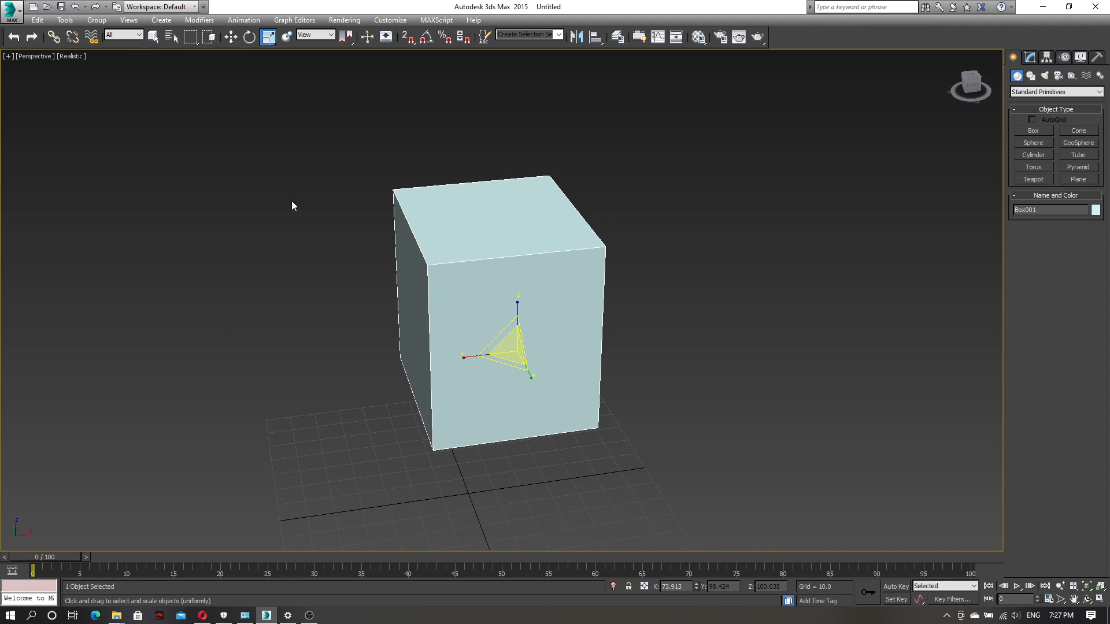
pyautogui.moveTo(285, 209)
pyautogui.keyDown('alt'); pyautogui.mouseDown(button='middle')
pyautogui.moveTo(295, 272)
pyautogui.moveTo(322, 258)
pyautogui.mouseUp(button='middle'); pyautogui.keyUp('alt')
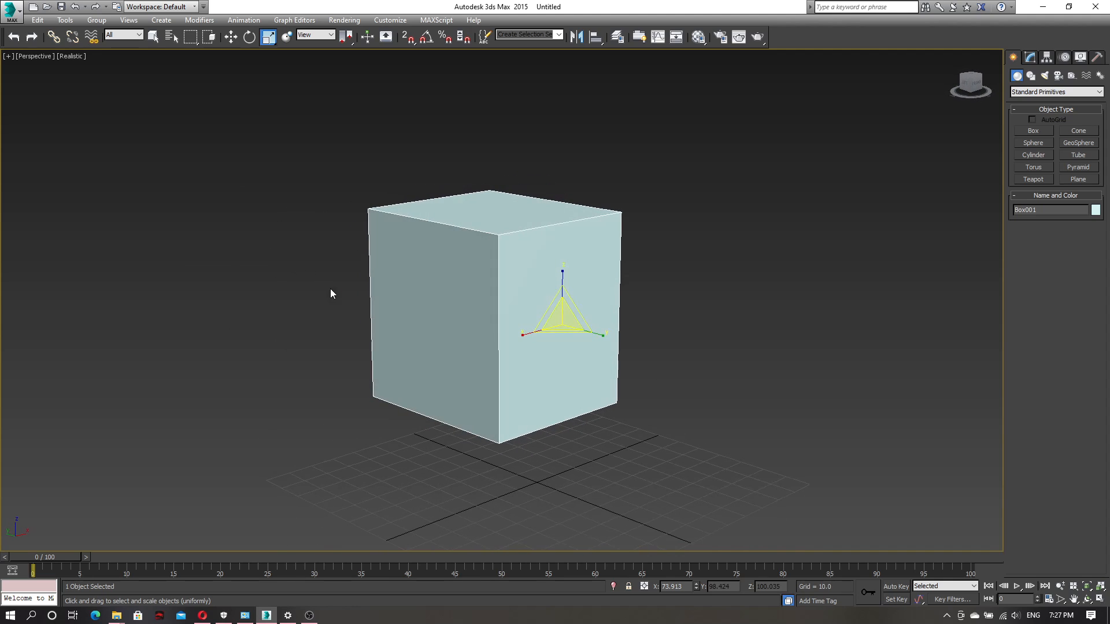
pyautogui.keyDown('alt'); pyautogui.moveTo(372, 316); pyautogui.dragTo(382, 322, button='middle'); pyautogui.keyUp('alt')
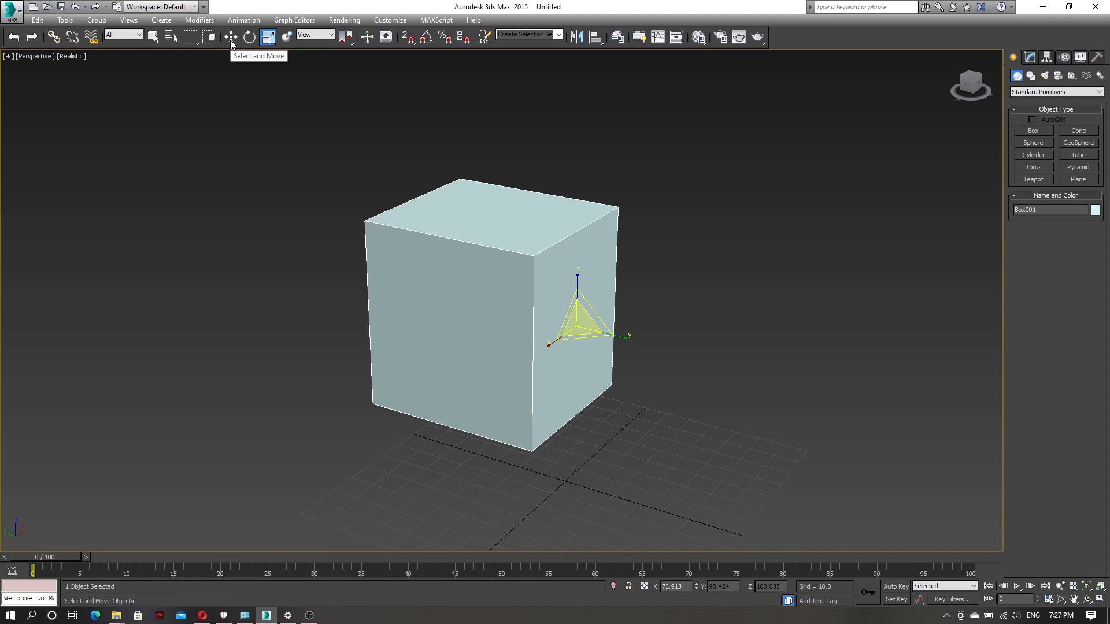
# Deselect the box with the Select Object tool and reselect it with a selection region across one side
pyautogui.click(154, 36)
pyautogui.click(670, 297)
pyautogui.moveTo(678, 223); pyautogui.dragTo(590, 393)
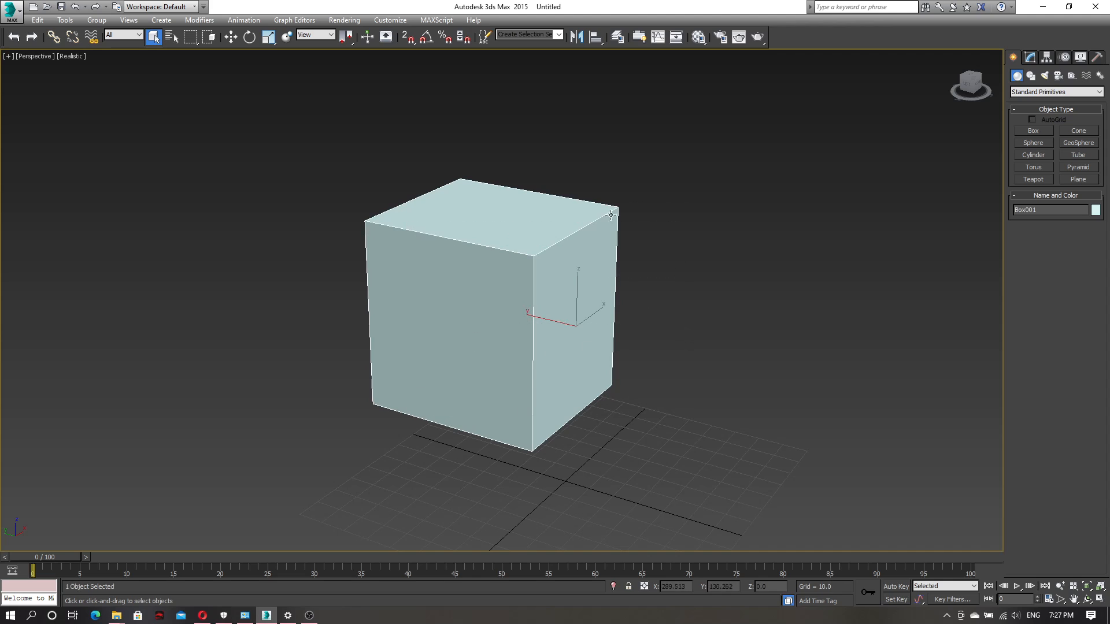
pyautogui.keyDown('alt'); pyautogui.moveTo(709, 342); pyautogui.dragTo(628, 443, button='middle'); pyautogui.keyUp('alt')
pyautogui.moveTo(522, 185); pyautogui.dragTo(523, 186)
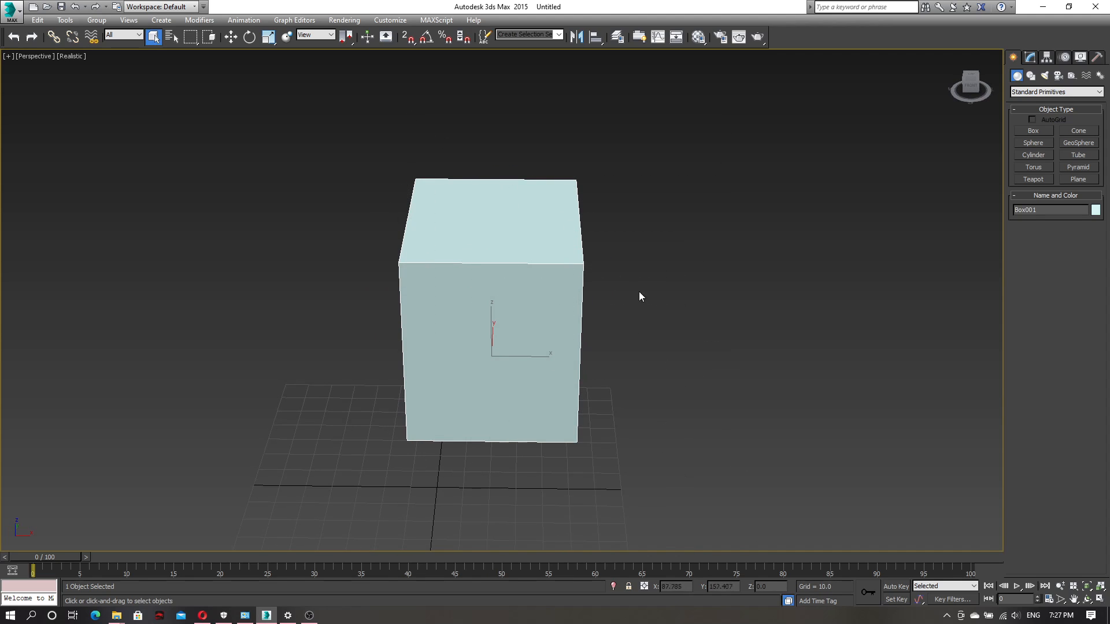
pyautogui.keyDown('alt'); pyautogui.moveTo(660, 249); pyautogui.dragTo(674, 346, button='middle'); pyautogui.keyUp('alt')
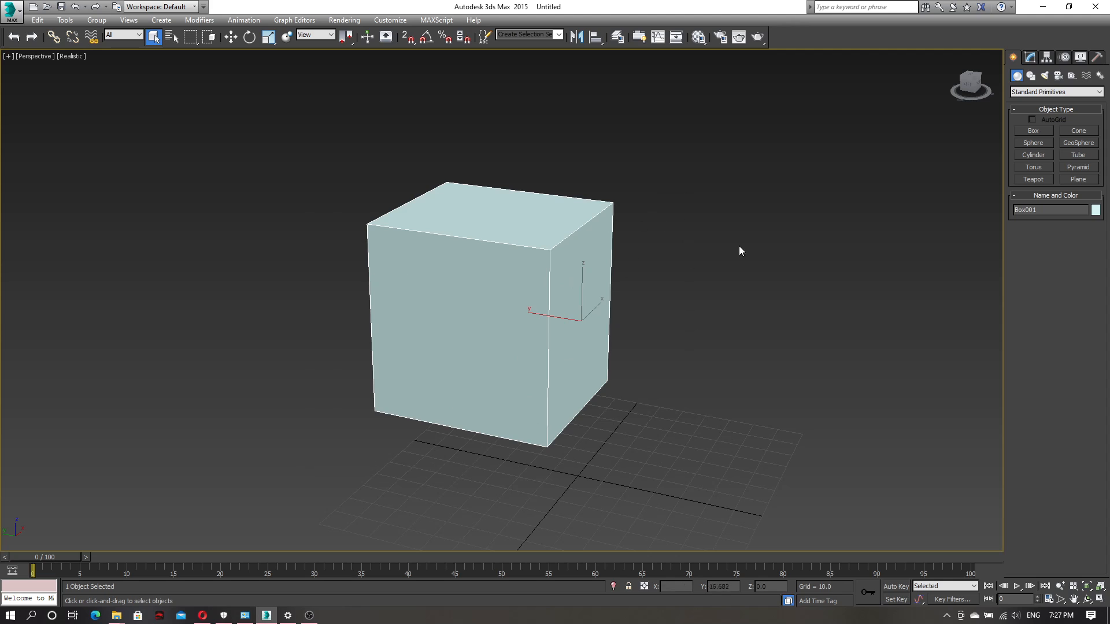
pyautogui.keyDown('alt'); pyautogui.moveTo(617, 327); pyautogui.dragTo(578, 336, button='middle'); pyautogui.keyUp('alt')
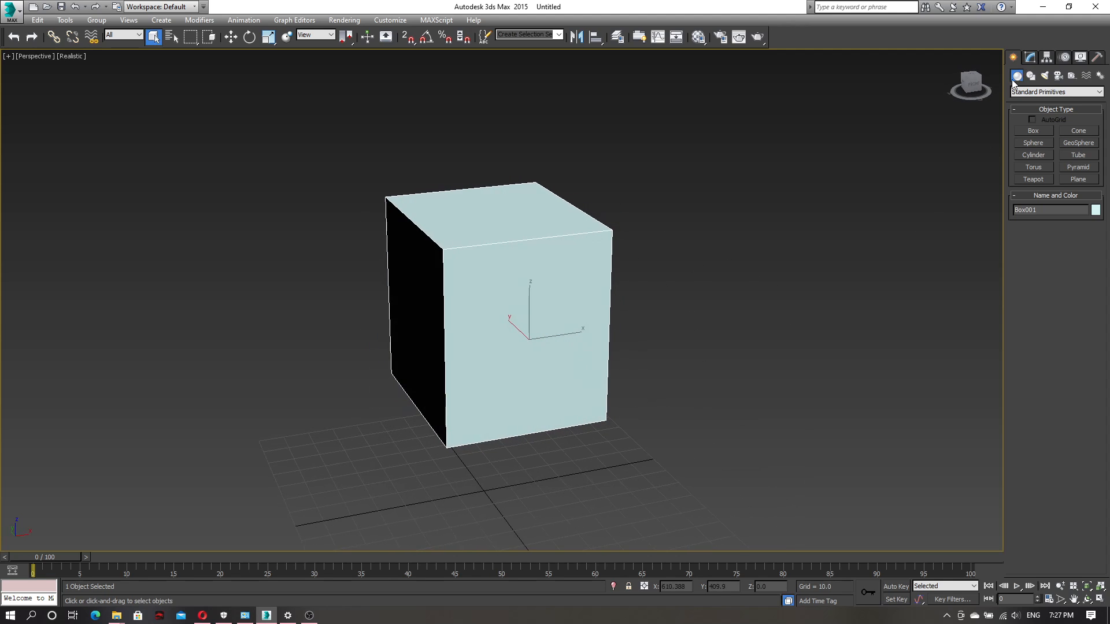
pyautogui.keyDown('alt'); pyautogui.moveTo(519, 378); pyautogui.dragTo(477, 417, button='middle'); pyautogui.keyUp('alt')
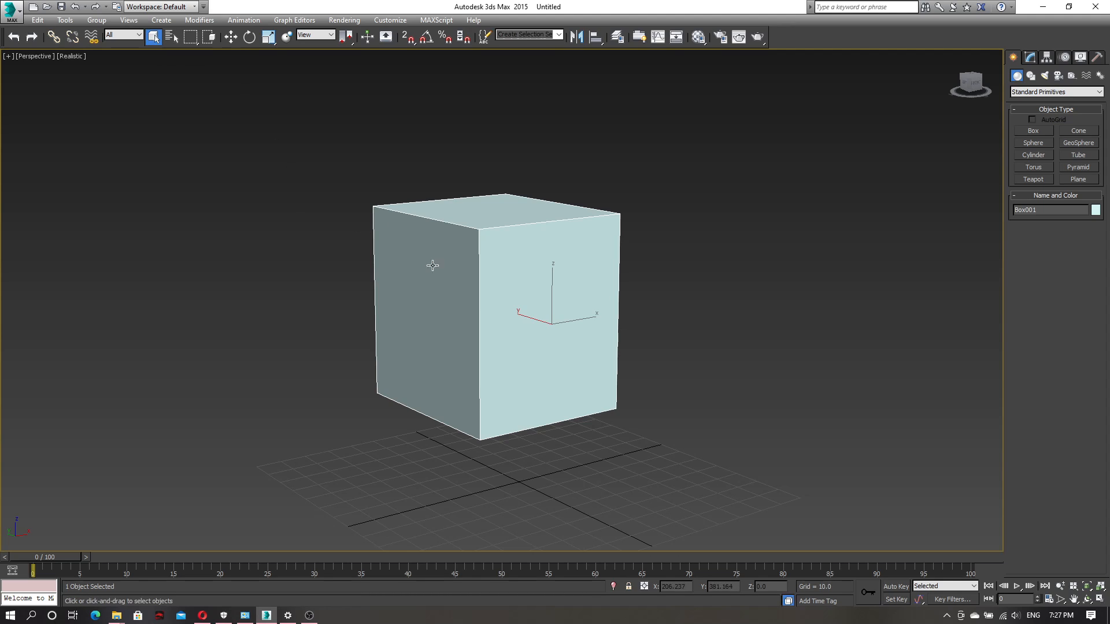
# Deselect the box and switch through the Select Object, Move, Rotate and Uniform Scale tools in turn
pyautogui.click(727, 252)
pyautogui.press('q')
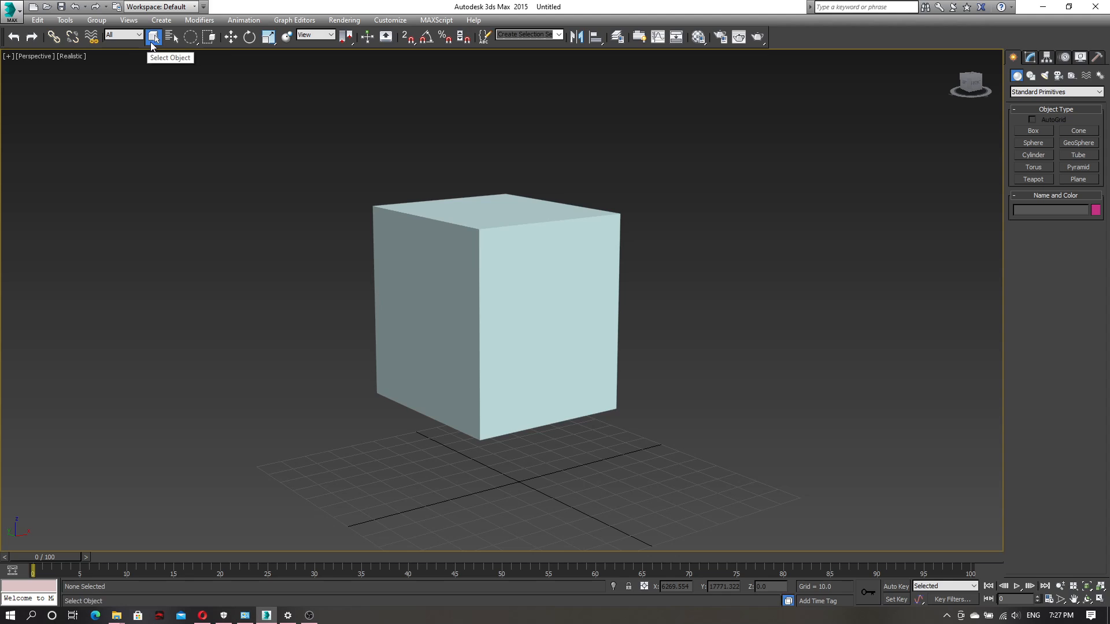
pyautogui.press('w')
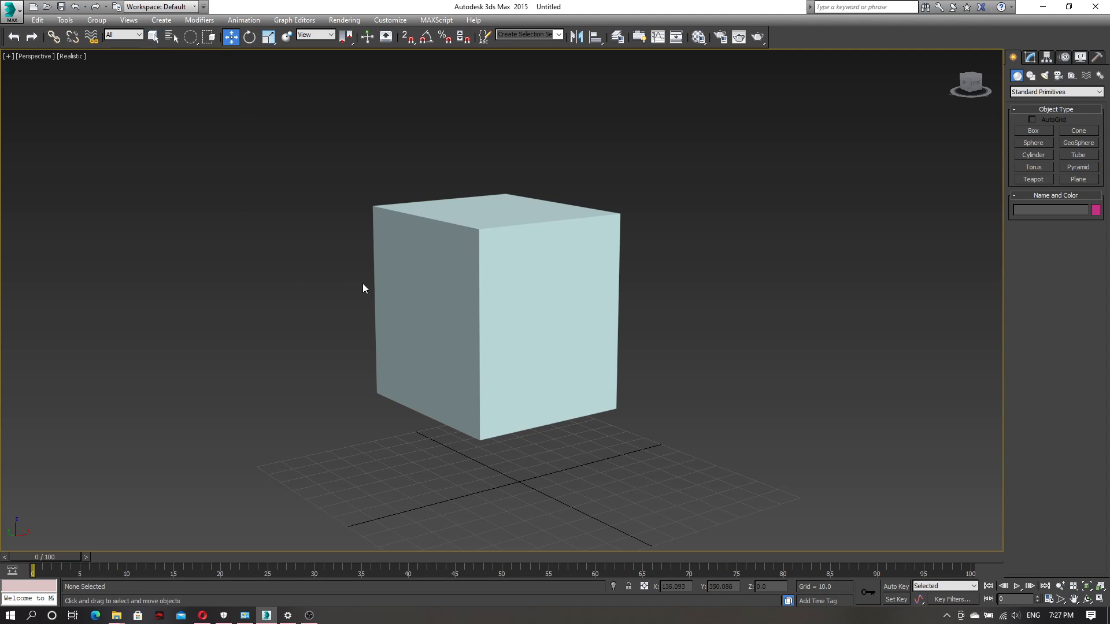
pyautogui.press('e')
pyautogui.press('r')
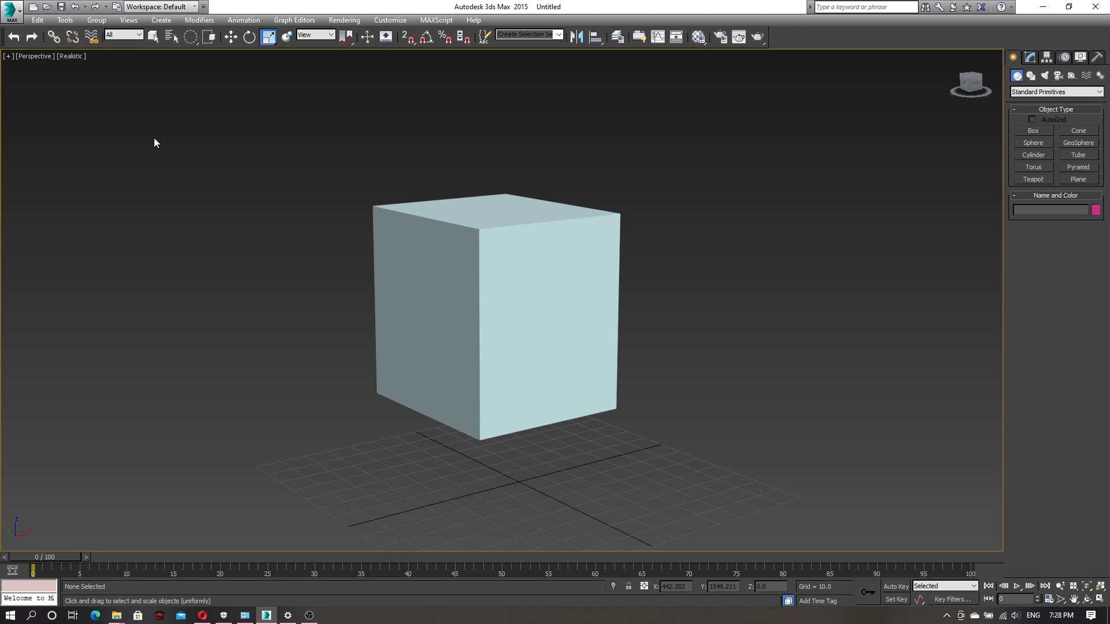
# Create a sphere with a radius of about 48.2 on the grid beside the box
pyautogui.keyDown('alt'); pyautogui.moveTo(314, 308); pyautogui.dragTo(323, 276, button='middle'); pyautogui.keyUp('alt')
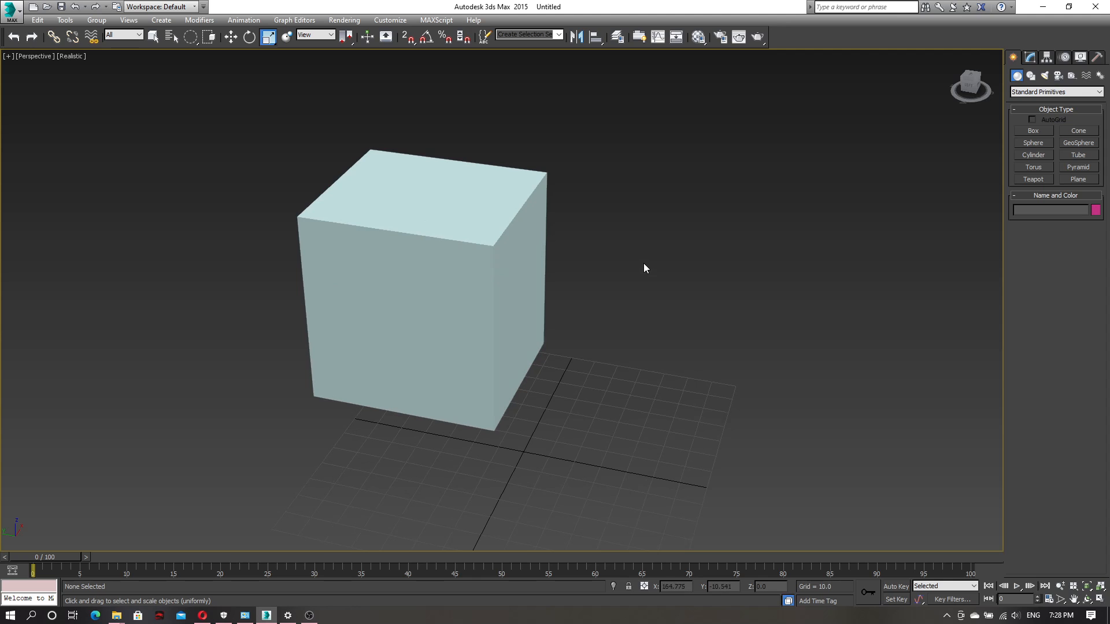
pyautogui.keyDown('alt'); pyautogui.moveTo(625, 349); pyautogui.dragTo(586, 352, button='middle'); pyautogui.keyUp('alt')
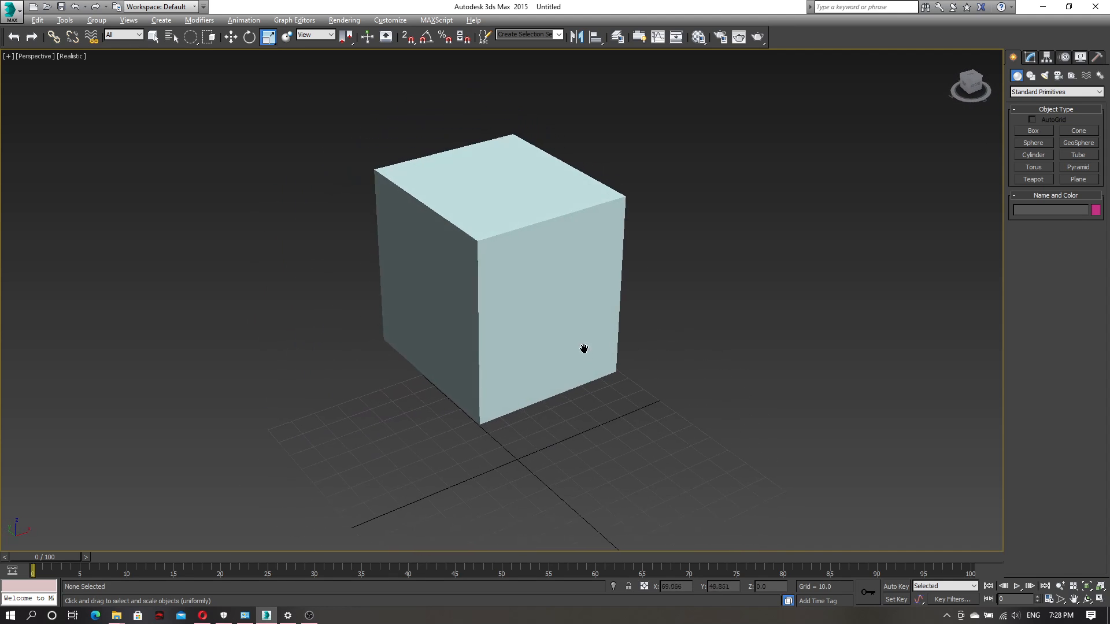
pyautogui.scroll(-3, 563, 378)
pyautogui.keyDown('alt'); pyautogui.moveTo(582, 409); pyautogui.dragTo(554, 347, button='middle'); pyautogui.keyUp('alt')
pyautogui.click(556, 348)
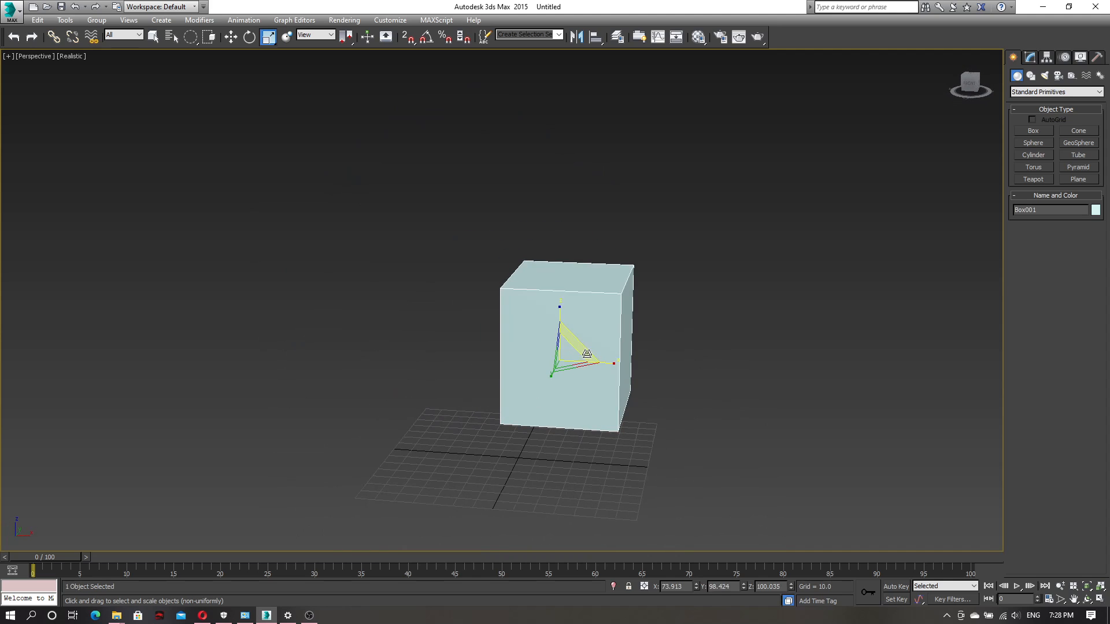
pyautogui.click(1030, 145)
pyautogui.moveTo(648, 455); pyautogui.dragTo(656, 427)
pyautogui.keyDown('alt'); pyautogui.moveTo(510, 441); pyautogui.dragTo(506, 463, button='middle'); pyautogui.keyUp('alt')
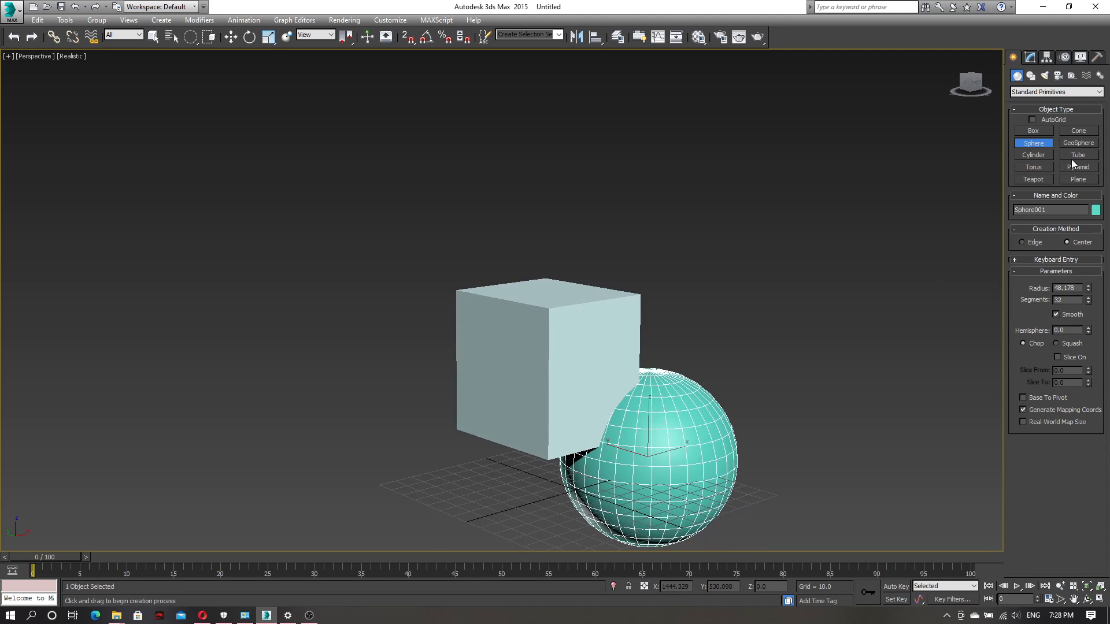
# Create a cone on the box's other side with Radius 1 about 27.4, Radius 2 about 8.2 and height about 89.8
pyautogui.click(1076, 132)
pyautogui.moveTo(453, 499); pyautogui.dragTo(458, 471)
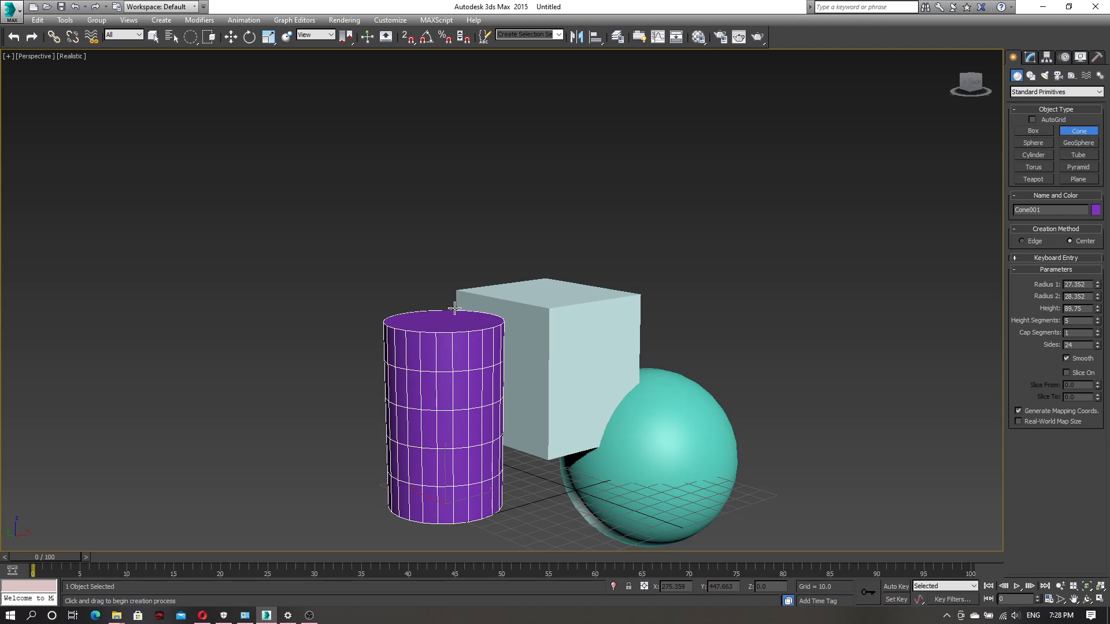
pyautogui.click(435, 315)
pyautogui.click(450, 346)
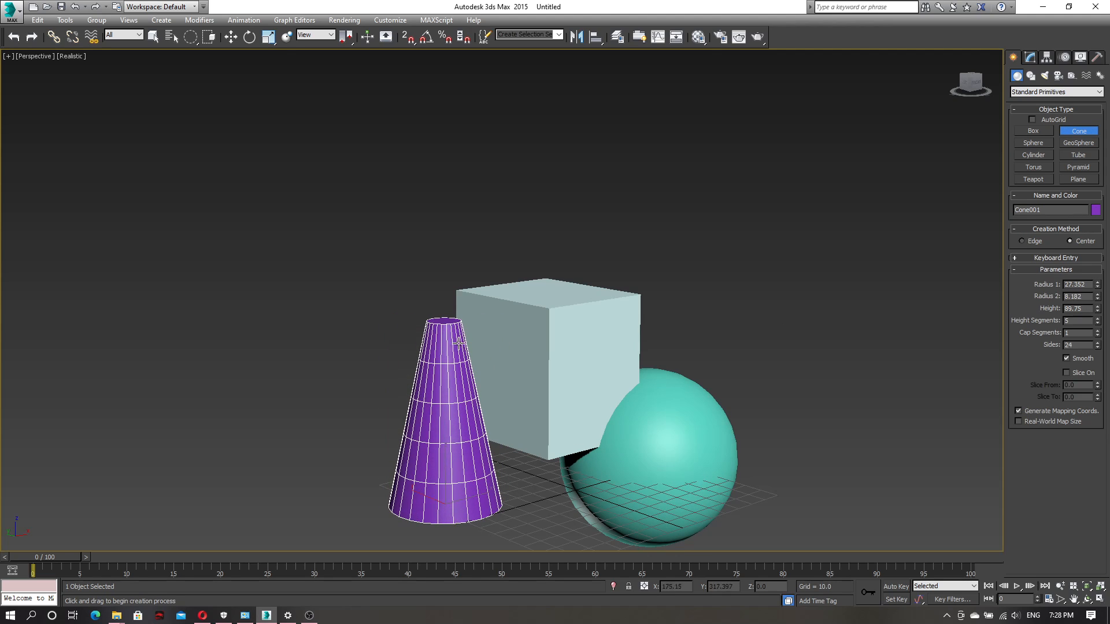
pyautogui.rightClick(509, 357)
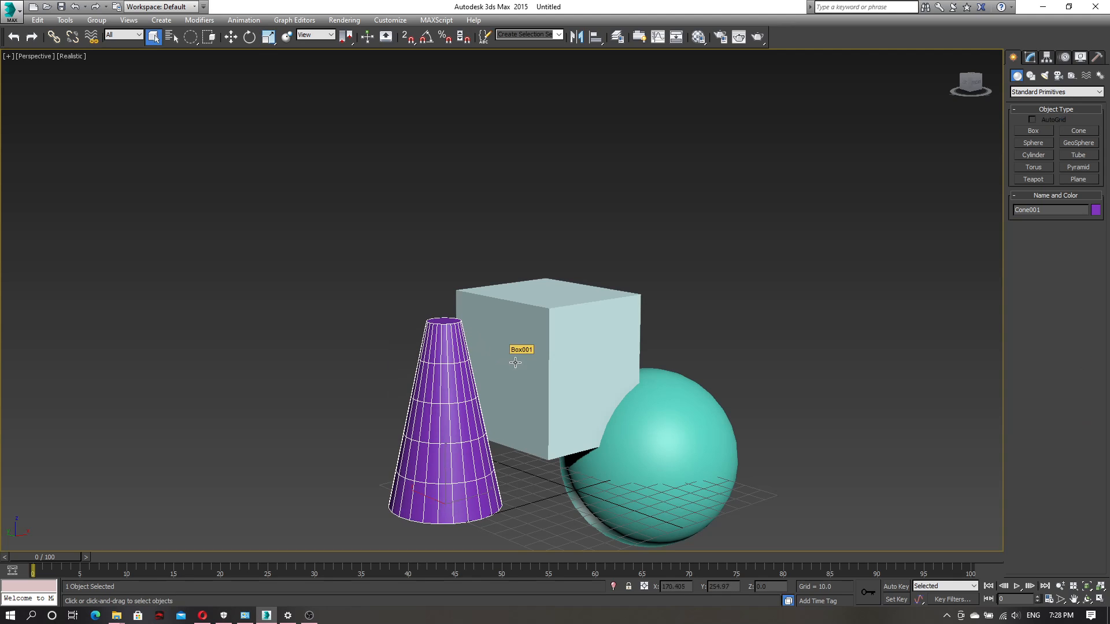
# Select the box, sphere and cone individually several times in turn, ending with the box selected
pyautogui.click(507, 291)
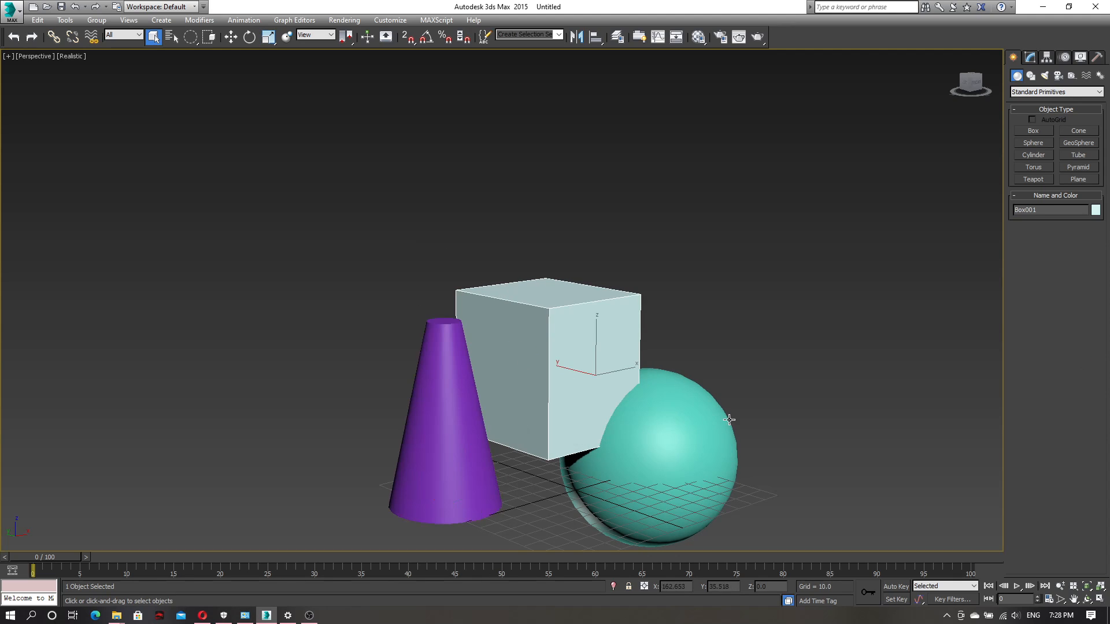
pyautogui.click(702, 426)
pyautogui.click(534, 342)
pyautogui.click(446, 446)
pyautogui.click(546, 361)
pyautogui.click(688, 430)
pyautogui.click(535, 324)
pyautogui.click(428, 451)
pyautogui.click(544, 328)
pyautogui.click(656, 428)
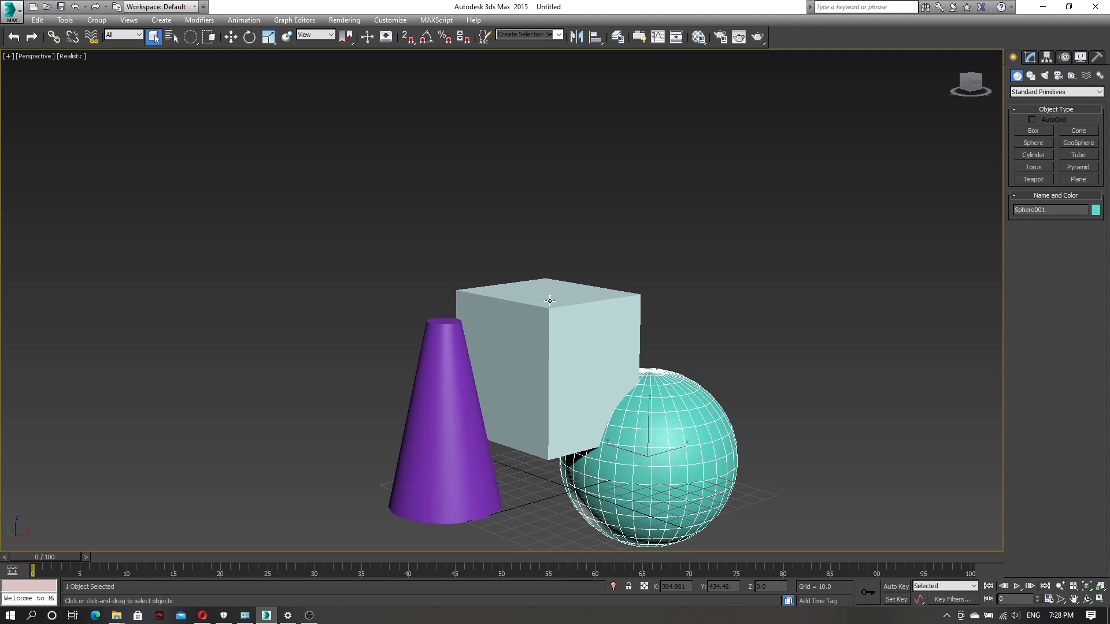
pyautogui.click(549, 337)
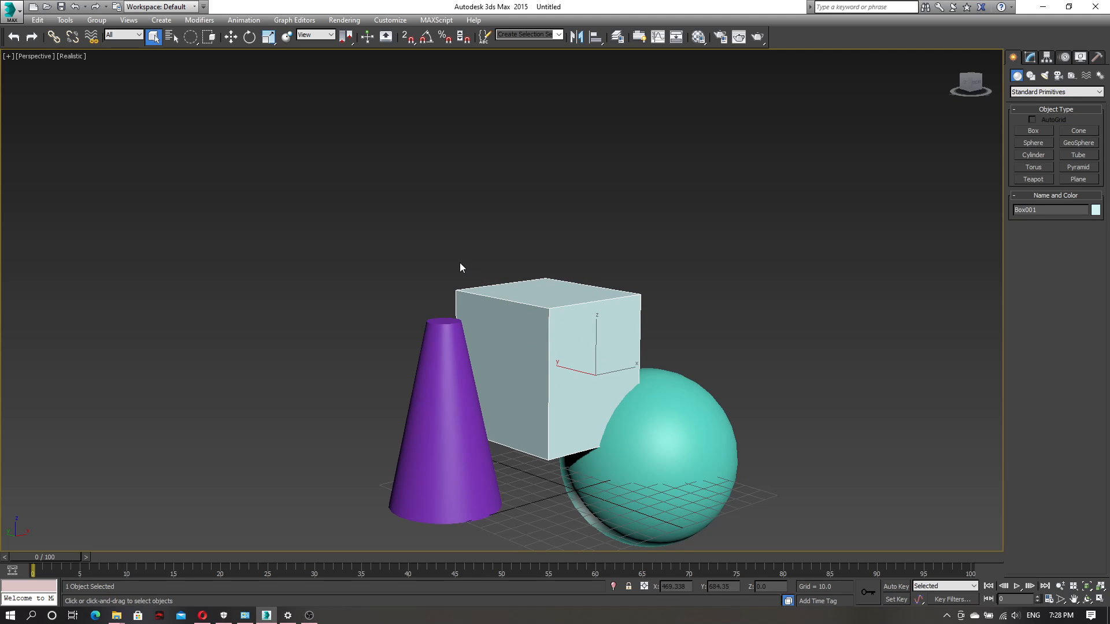
# Move the box a short distance along the Y axis and deselect it
pyautogui.click(231, 37)
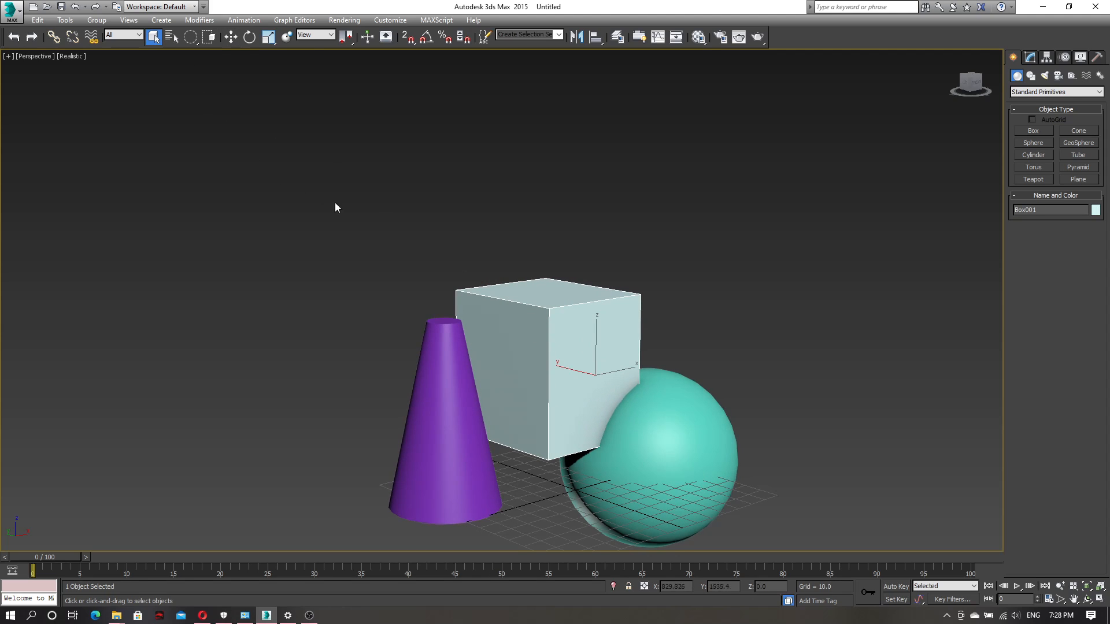
pyautogui.moveTo(573, 372); pyautogui.dragTo(556, 371)
pyautogui.click(805, 297)
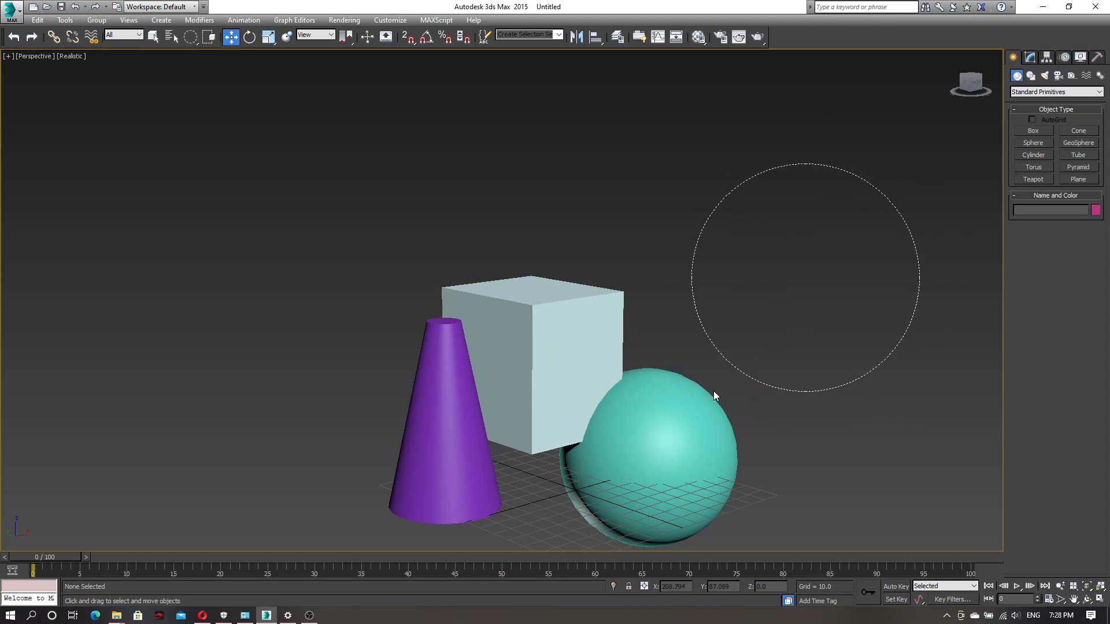
# Select the box and sphere together with a rectangular selection region and move both along the Y axis
pyautogui.moveTo(190, 37); pyautogui.dragTo(185, 56)
pyautogui.moveTo(756, 259); pyautogui.dragTo(623, 438)
pyautogui.moveTo(559, 516); pyautogui.dragTo(548, 518)
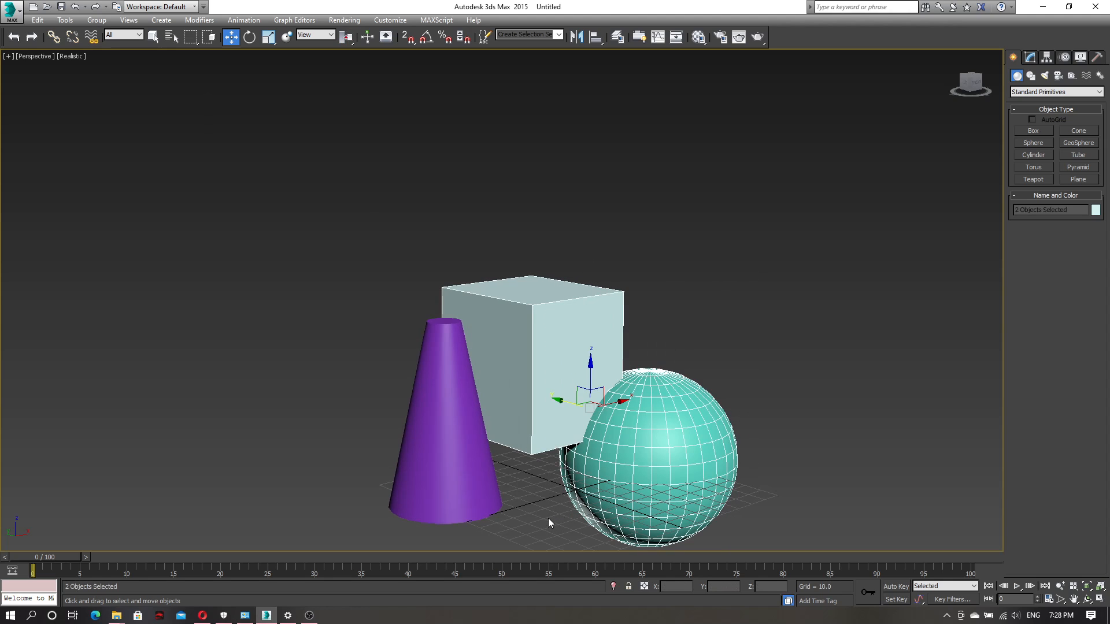
pyautogui.moveTo(563, 397); pyautogui.dragTo(527, 375)
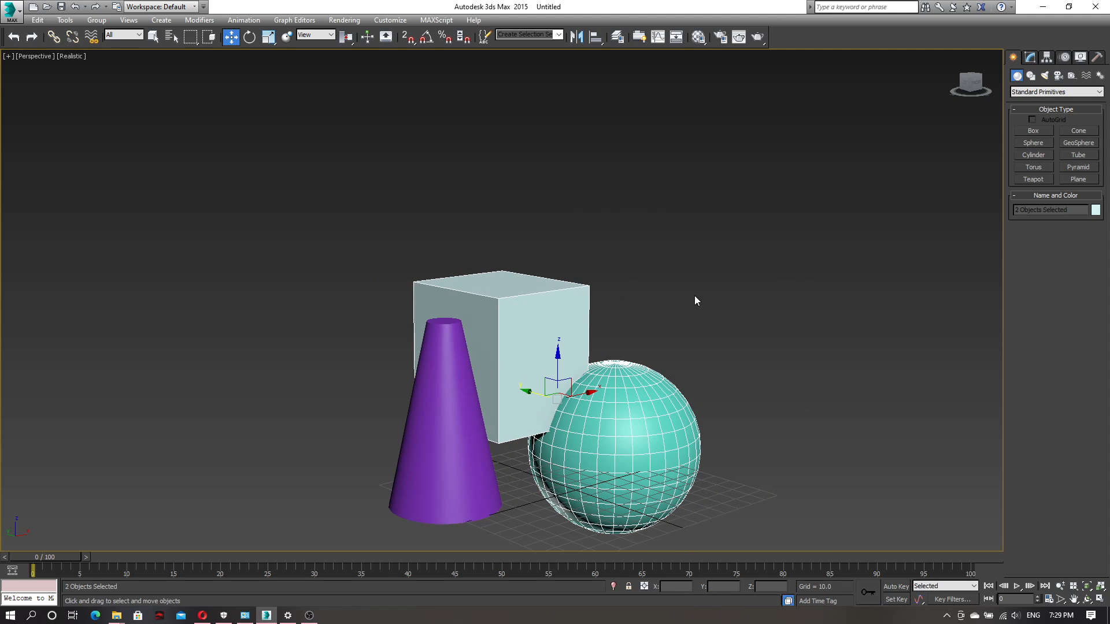
# Select the cone, box and sphere together with the Select Object tool and a rectangular selection region
pyautogui.press('q')
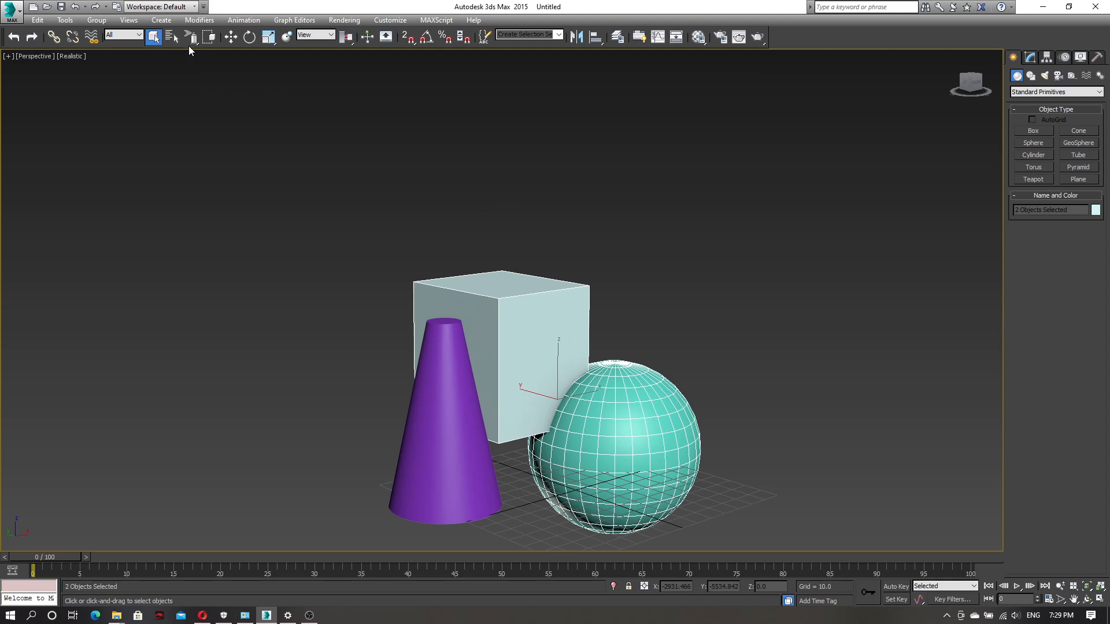
pyautogui.press('q')
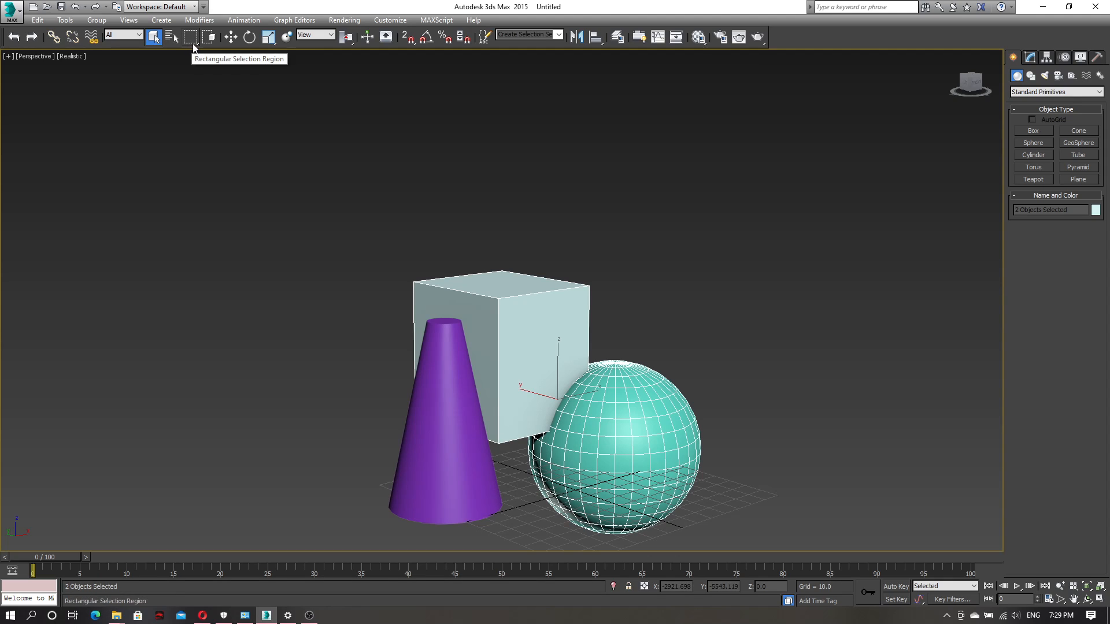
pyautogui.moveTo(191, 42); pyautogui.dragTo(191, 56)
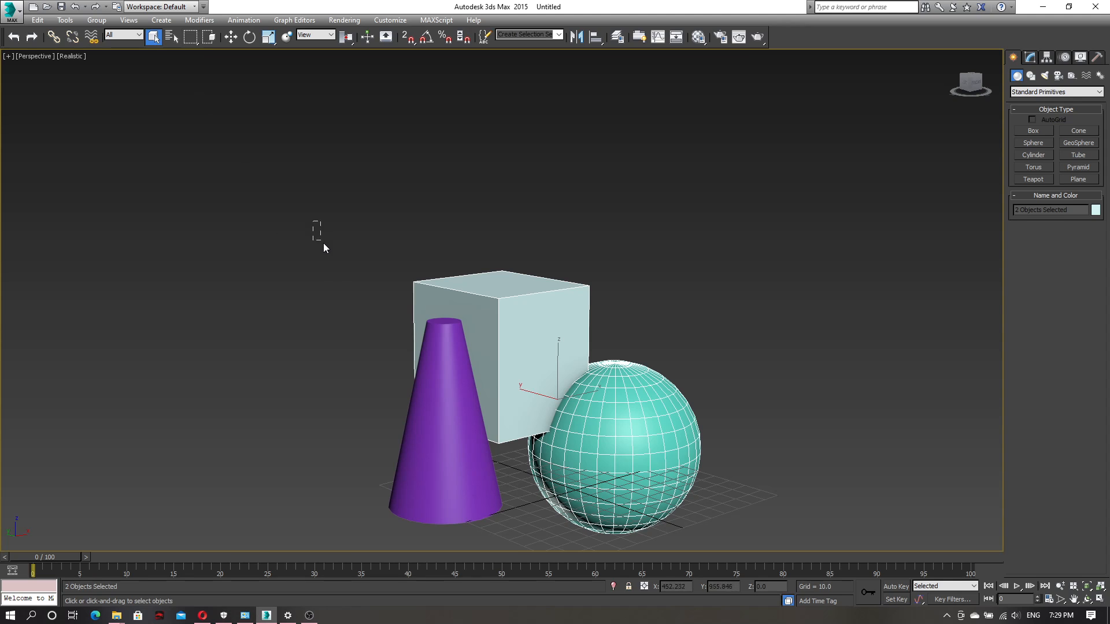
pyautogui.moveTo(444, 372); pyautogui.dragTo(748, 475)
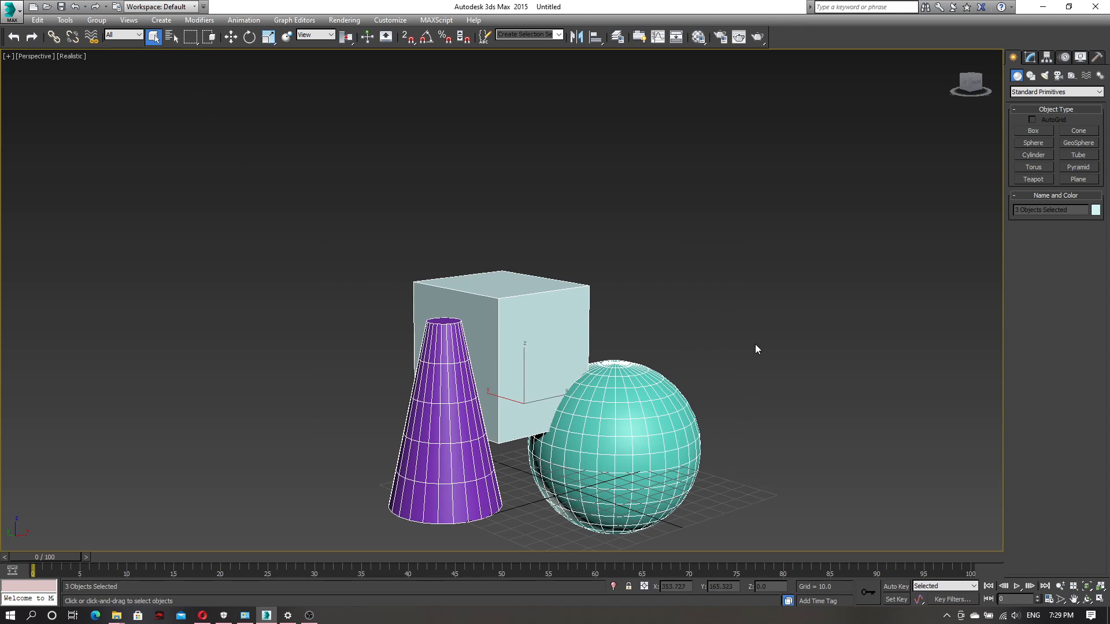
pyautogui.moveTo(624, 389); pyautogui.dragTo(618, 384)
# Draw selection regions of a different shape across the objects and restore the rectangular selection region
pyautogui.moveTo(190, 37); pyautogui.dragTo(193, 74)
pyautogui.moveTo(317, 210); pyautogui.dragTo(458, 303)
pyautogui.moveTo(721, 290); pyautogui.dragTo(559, 459)
pyautogui.moveTo(190, 36); pyautogui.dragTo(191, 53)
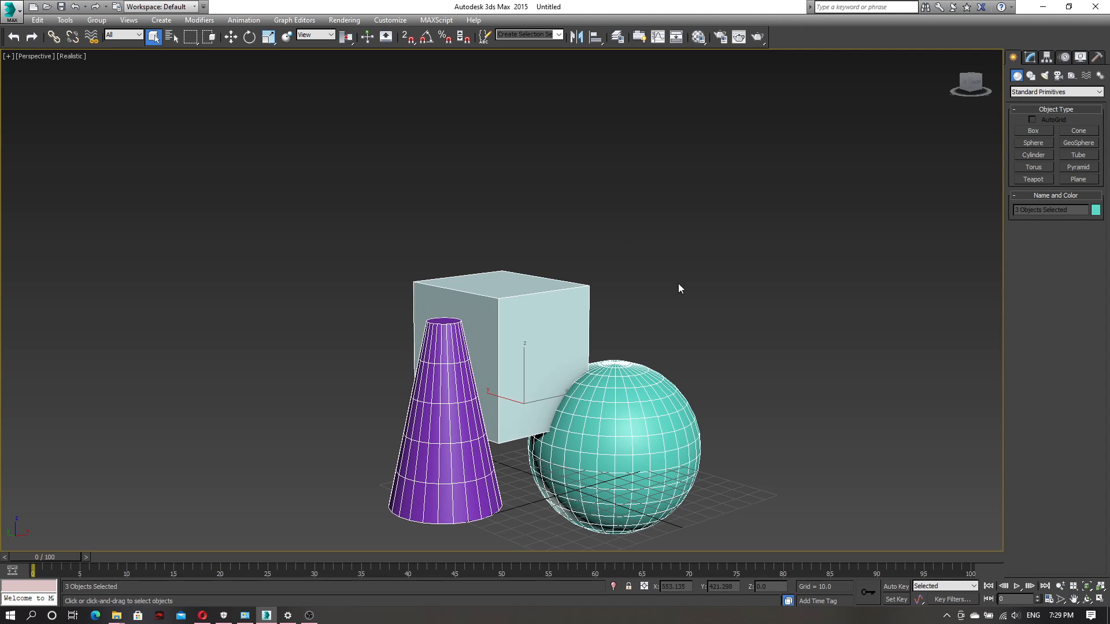
# View the three selected objects in the four-viewport layout and return to the maximized Perspective view
pyautogui.keyDown('alt'); pyautogui.moveTo(692, 364); pyautogui.dragTo(616, 319, button='middle'); pyautogui.keyUp('alt')
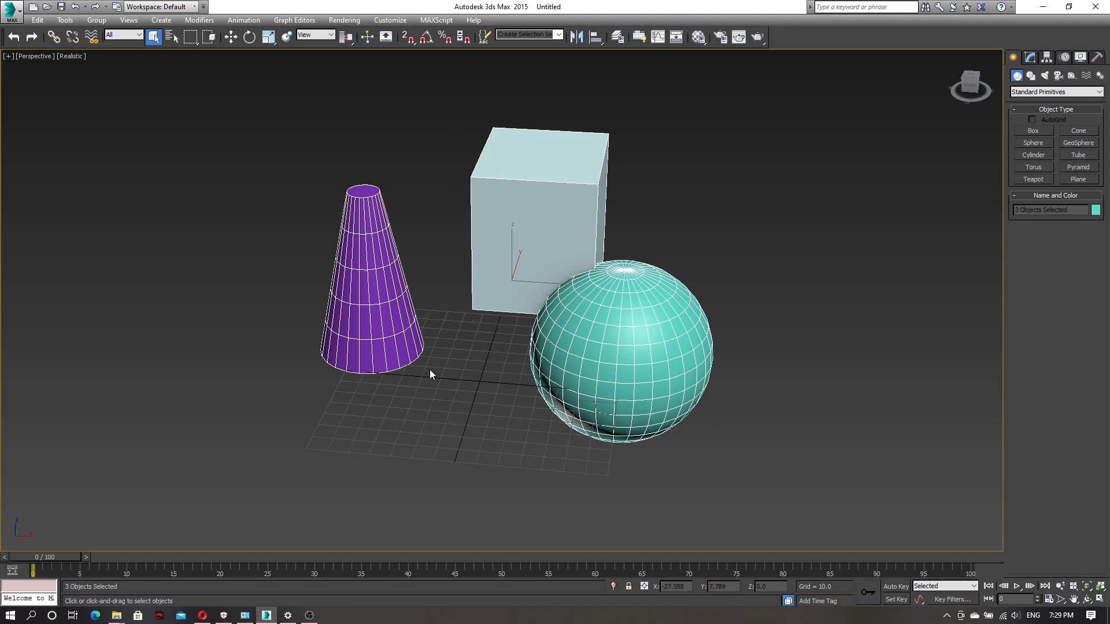
pyautogui.keyDown('alt'); pyautogui.moveTo(430, 378); pyautogui.dragTo(469, 373, button='middle'); pyautogui.keyUp('alt')
pyautogui.hotkey('alt', 'w')
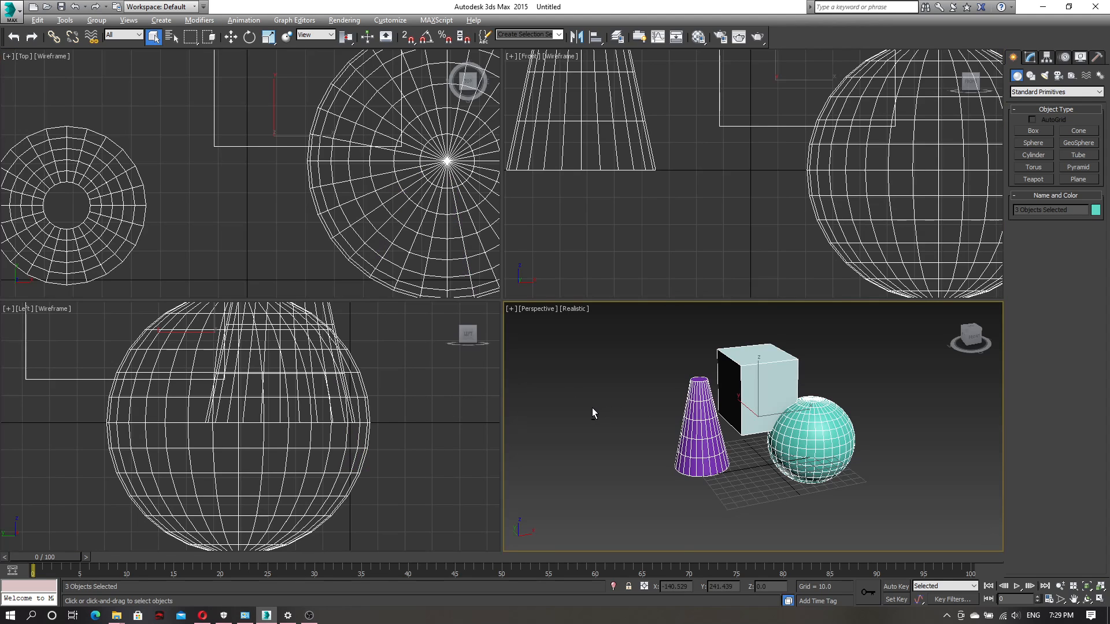
pyautogui.hotkey('alt', 'w')
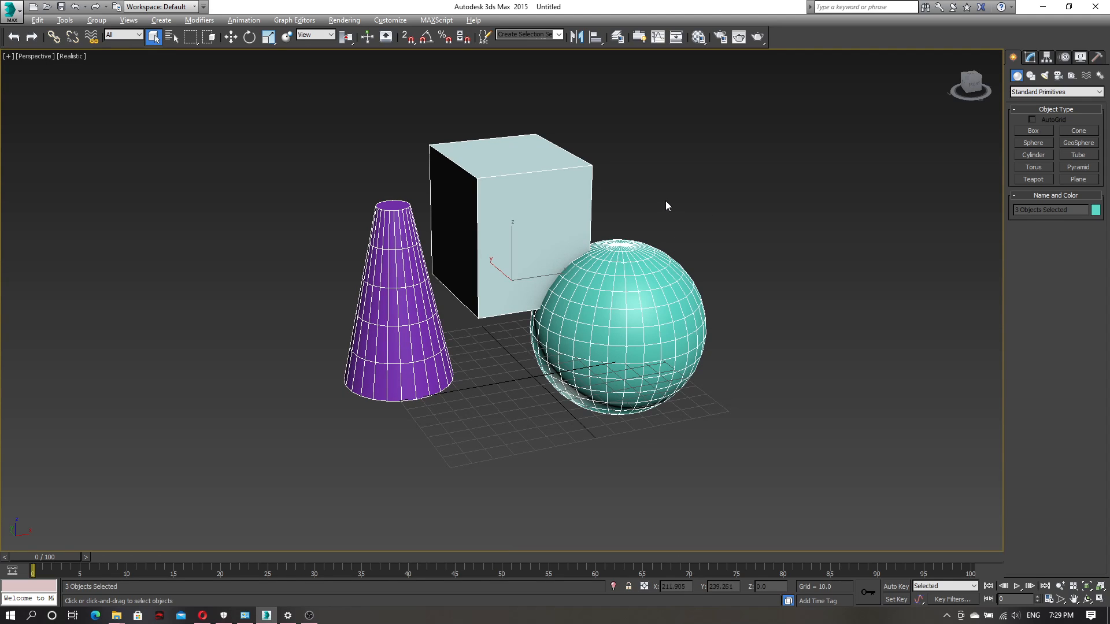